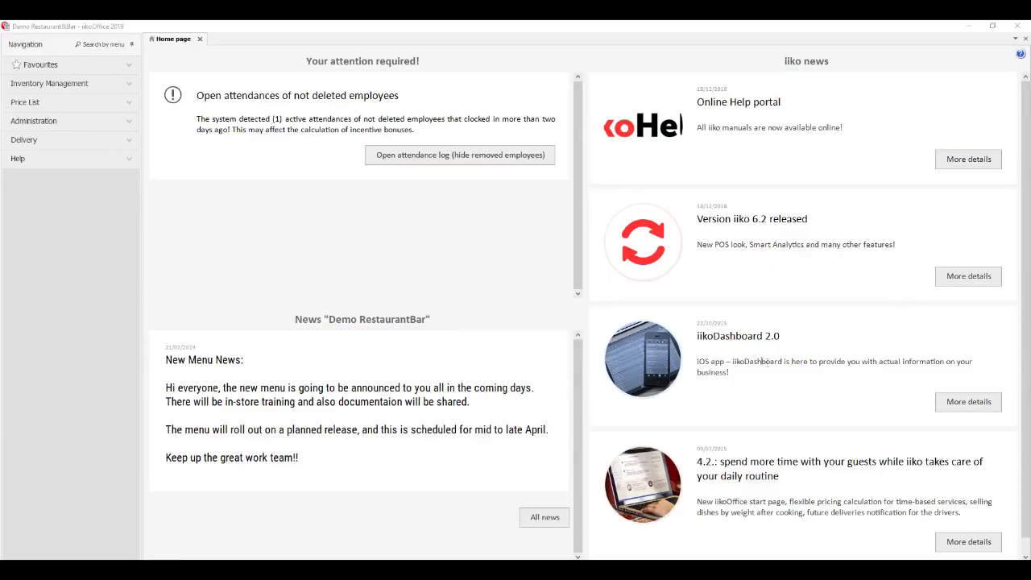
Expand Inventory Management in the Navigation pane to show its reference books
left_click(48, 91)
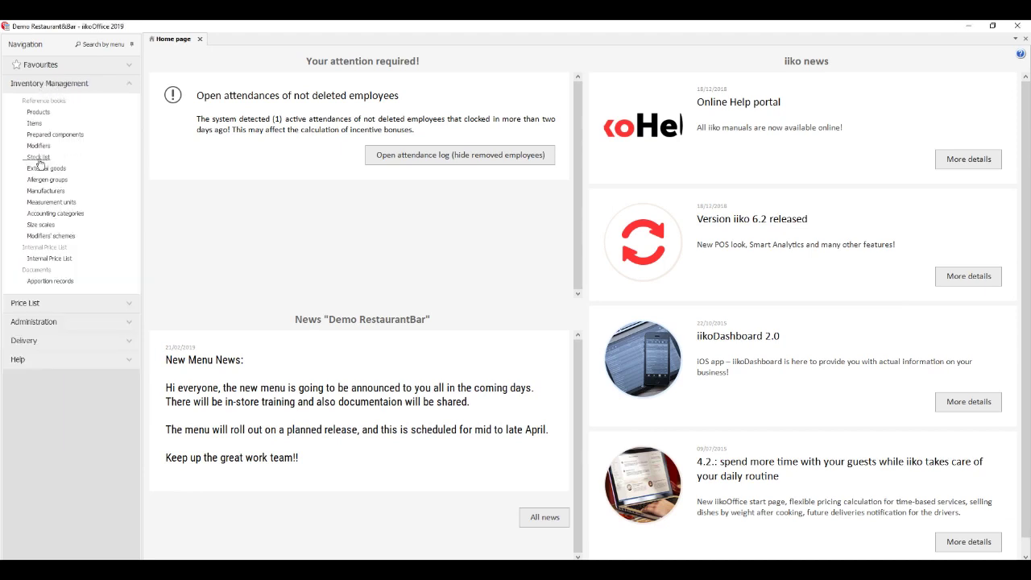
Open the Stock list, collapse Restaurant & Bar, and review Board Game, Game 1/2 hour, SC 10%, Timer
left_click(38, 158)
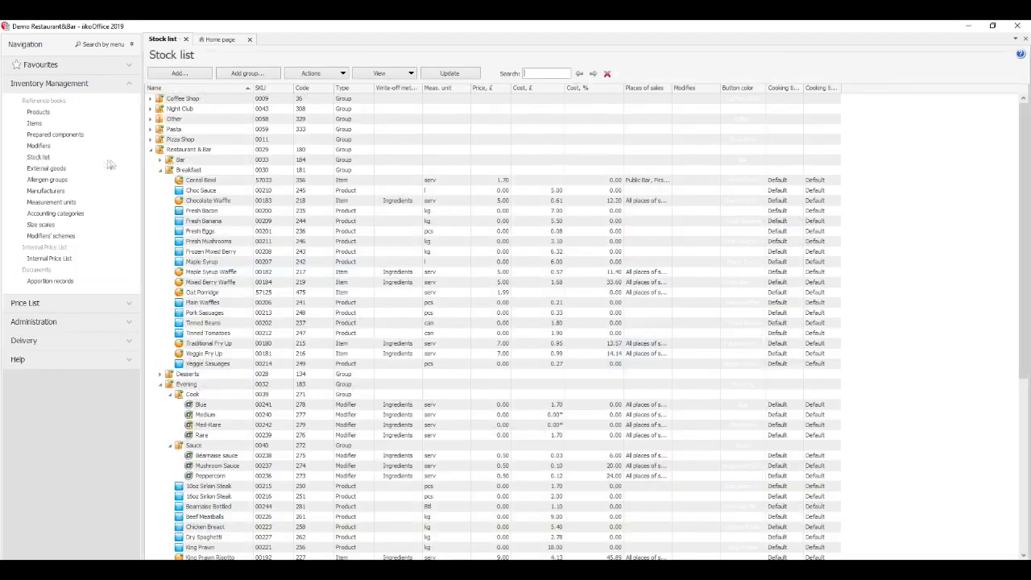
left_click(150, 150)
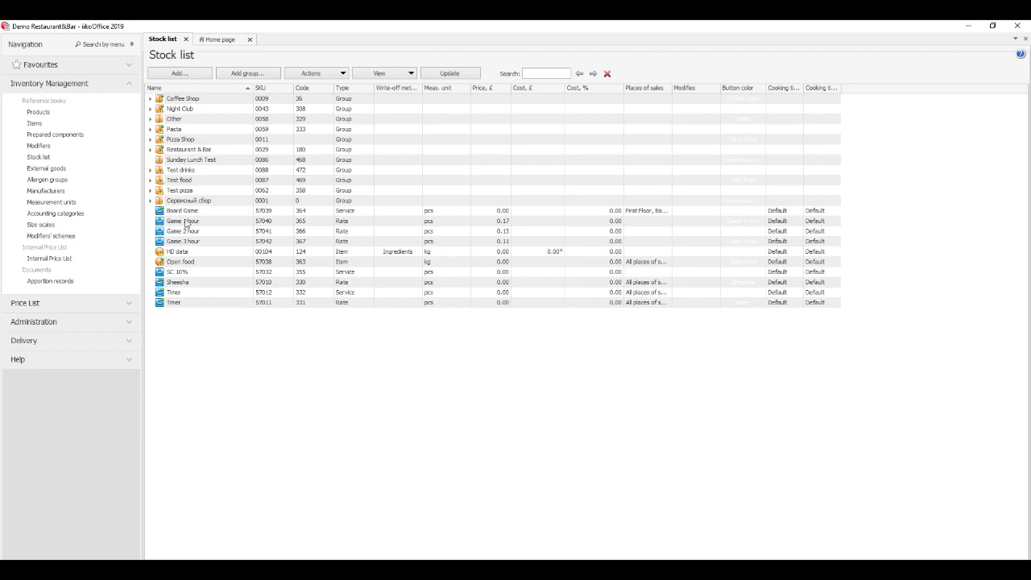
left_click(159, 213)
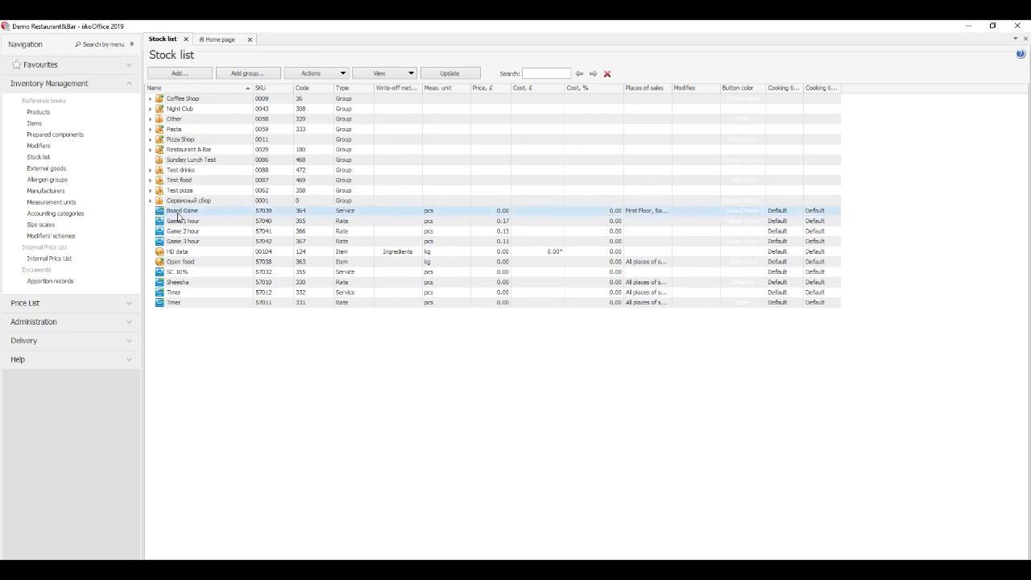
left_click(163, 222)
left_click(169, 234)
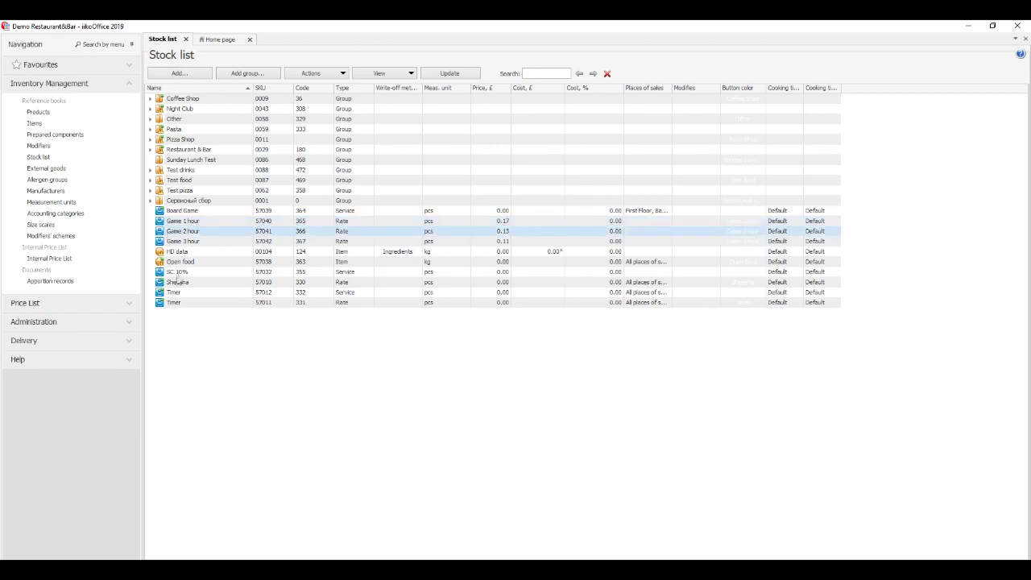
left_click(181, 276)
left_click(170, 295)
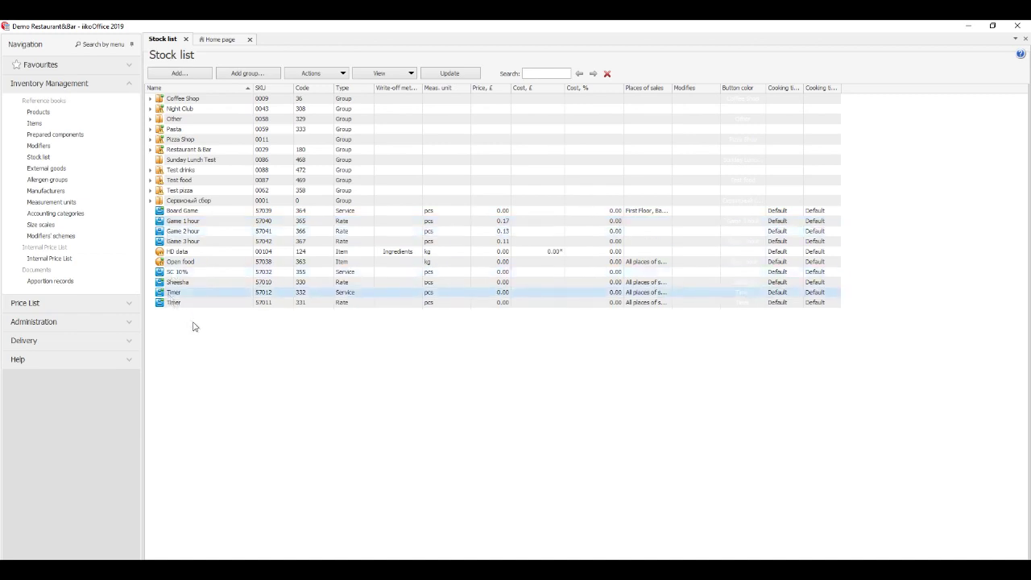
left_click(194, 325)
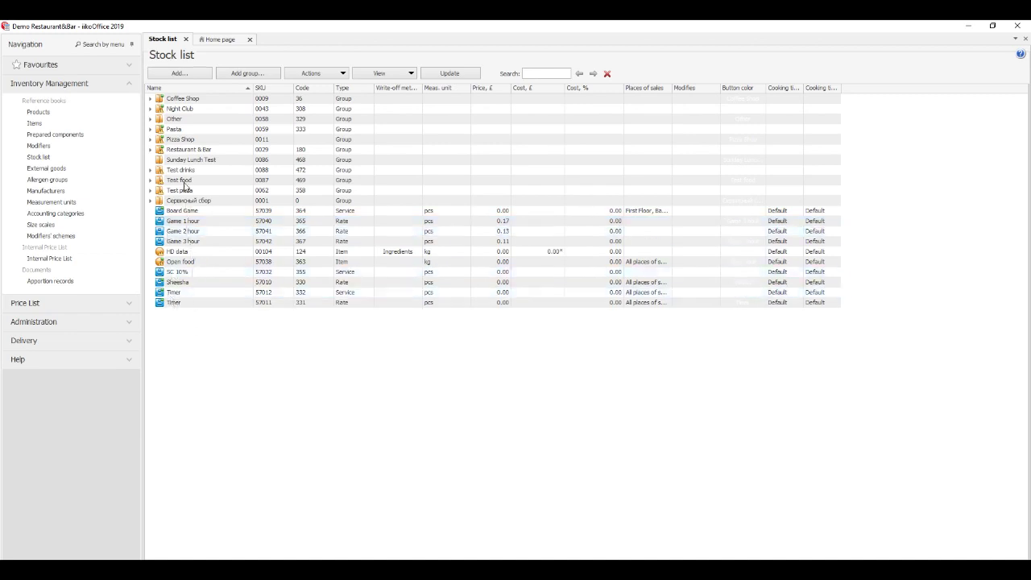
Expand Restaurant & Bar and review Breakfast products Choc Sauce through Maple Syrup
left_click(150, 149)
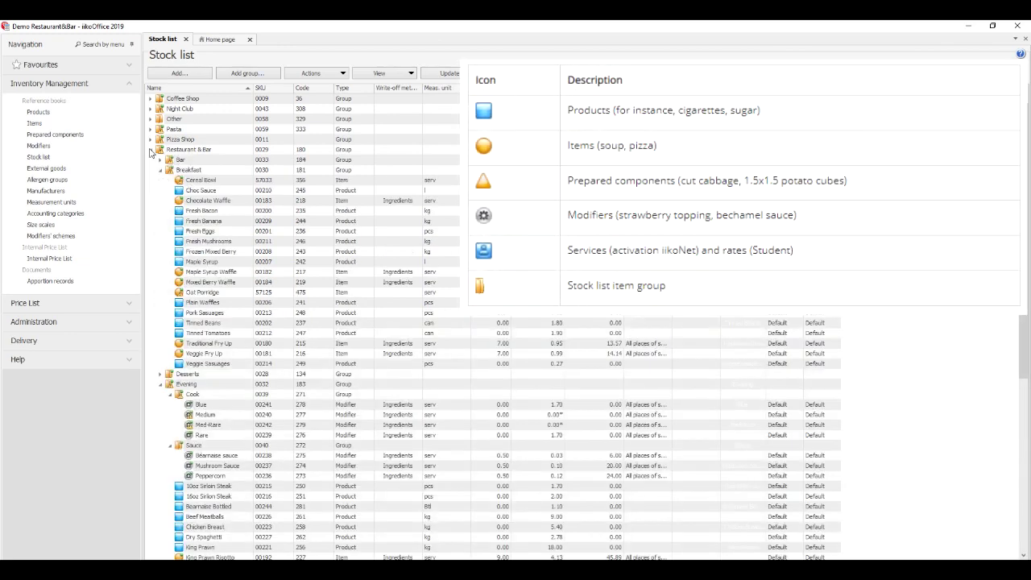
left_click(204, 192)
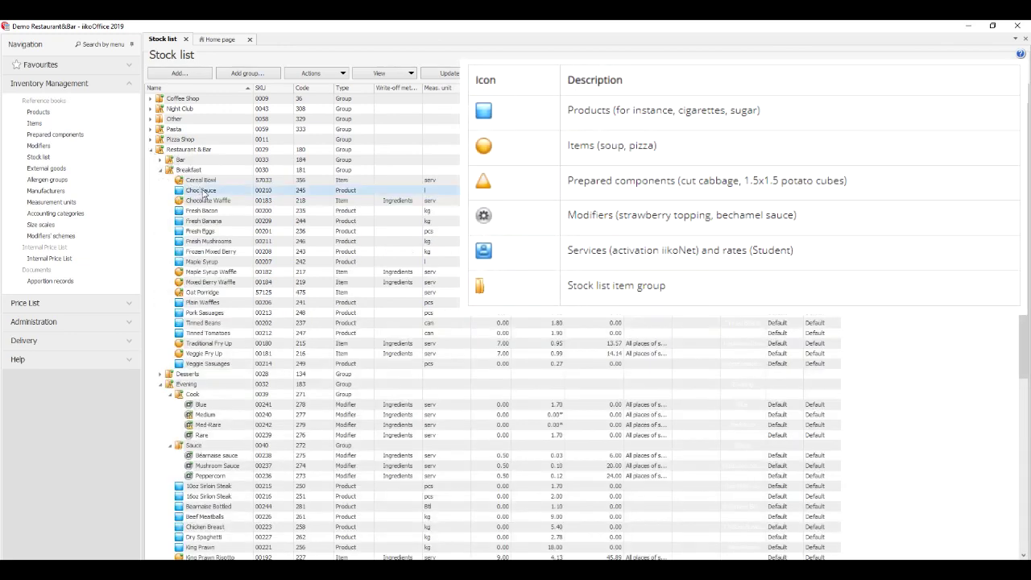
left_click(205, 211)
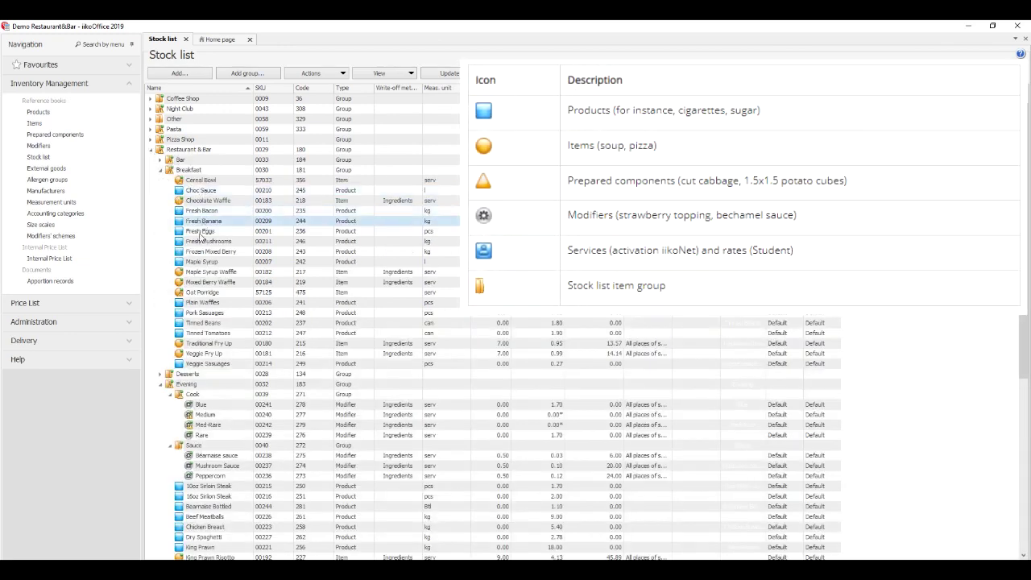
left_click(202, 231)
left_click(199, 241)
left_click(206, 251)
left_click(276, 261)
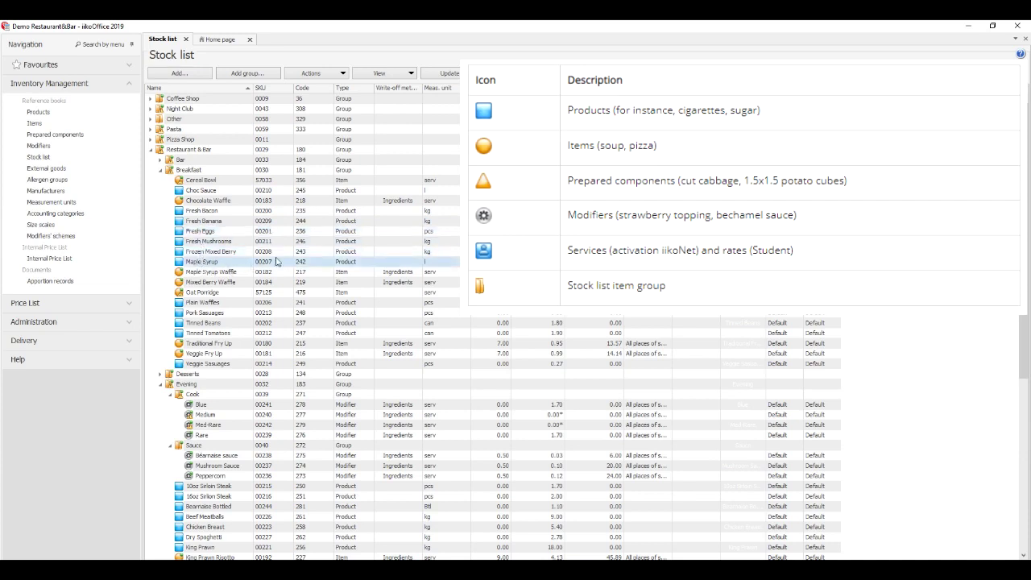
Review the Breakfast waffle and porridge items, ending on Chocolate Waffle
left_click(218, 202)
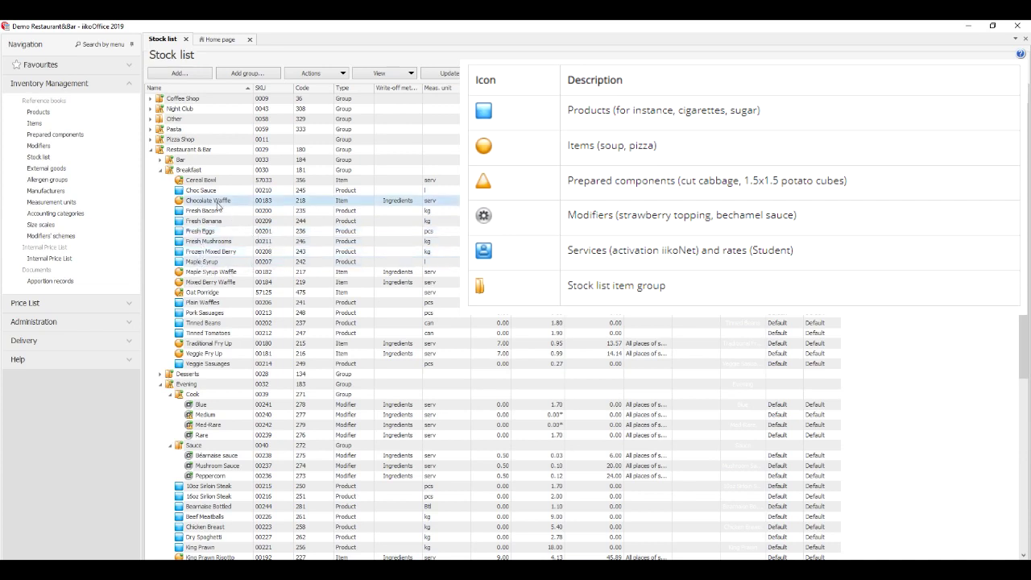
left_click(209, 272)
left_click(208, 283)
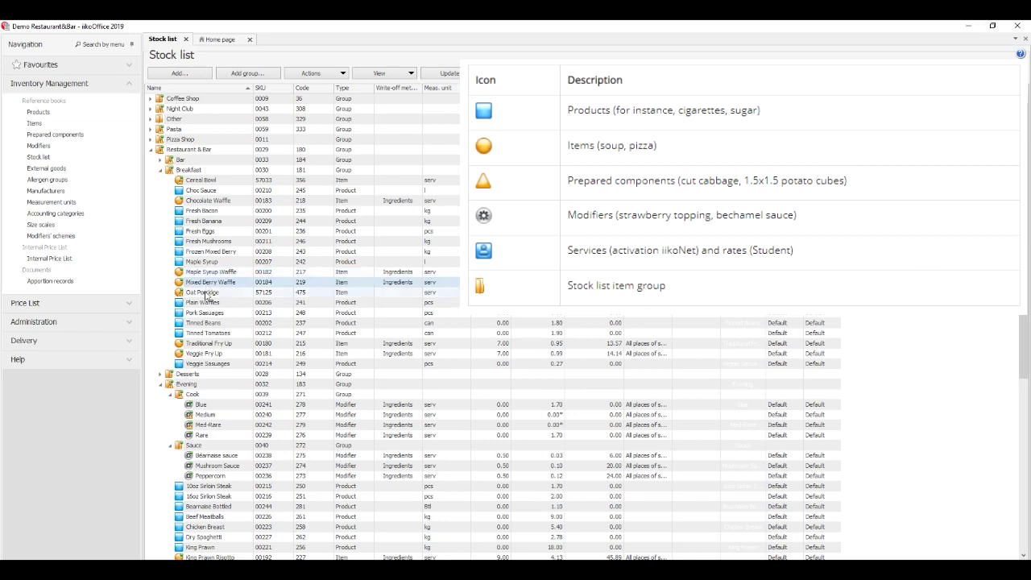
left_click(206, 293)
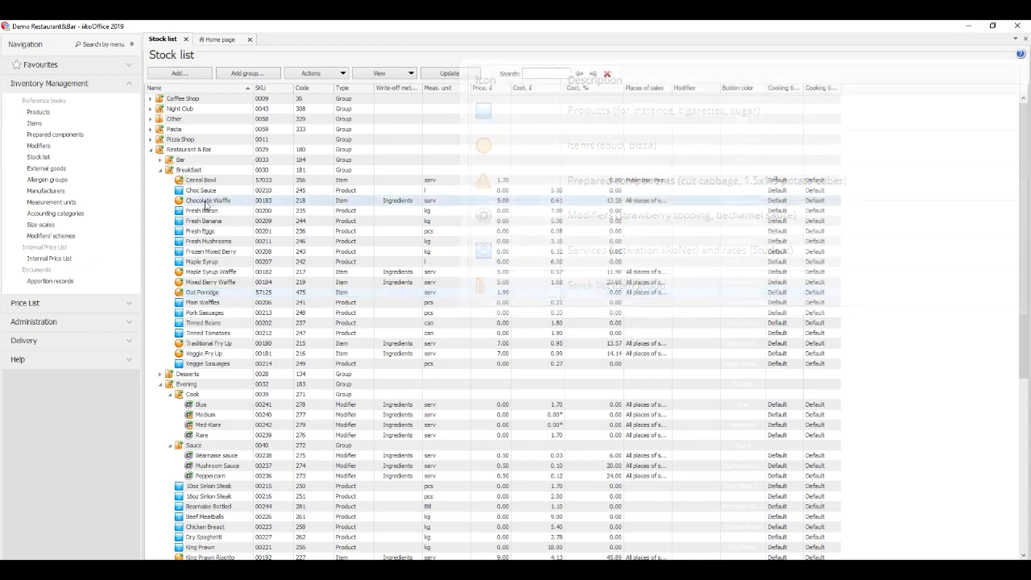
left_click(206, 203)
Open the Chocolate Waffle card and inspect its Plain Waffles recipe ingredient
double_click(207, 204)
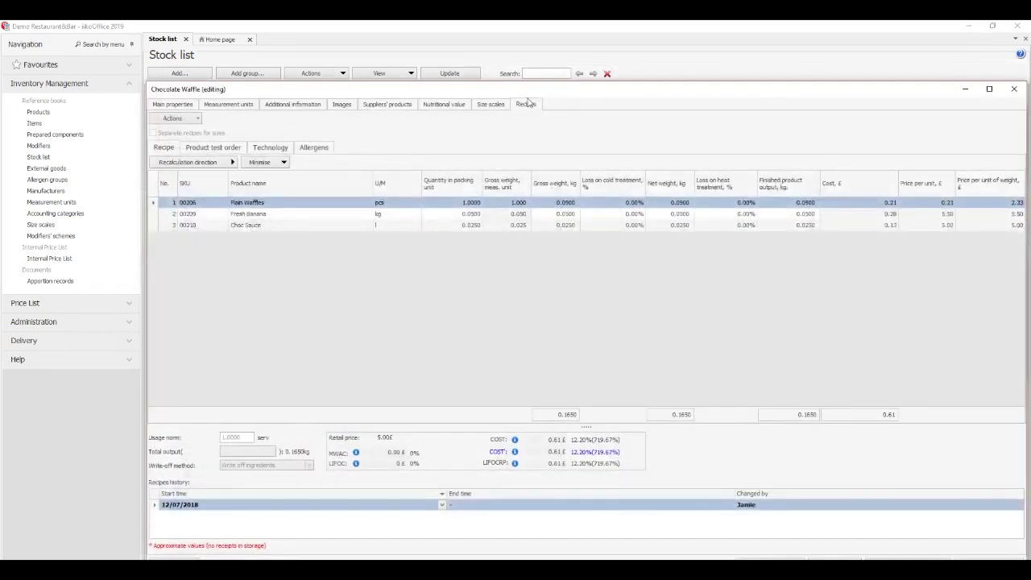
left_click(246, 202)
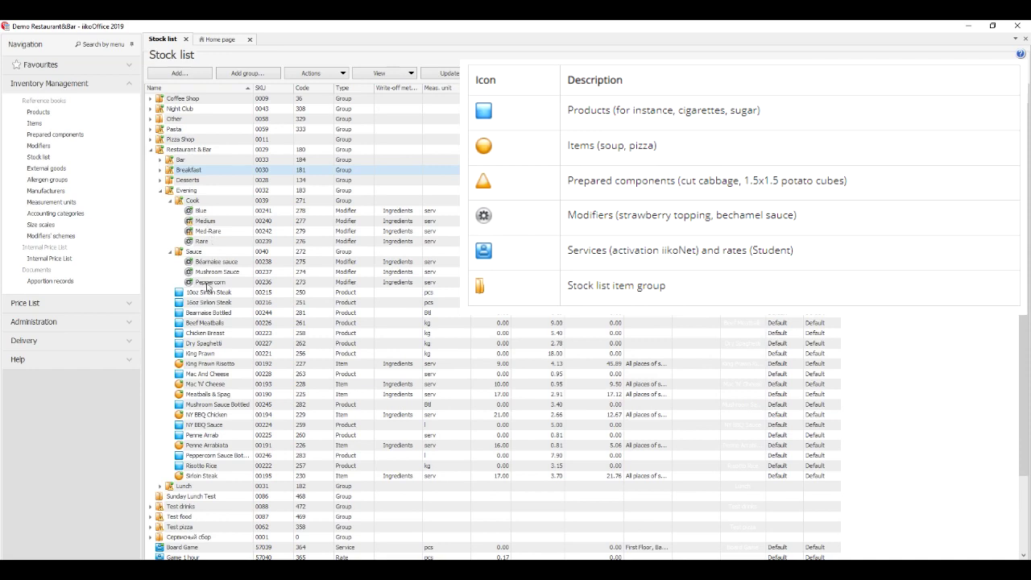
Review Peppercorn sauce, Medium, Rare and Blue modifiers, then open the Béarnaise sauce modifier card
left_click(208, 284)
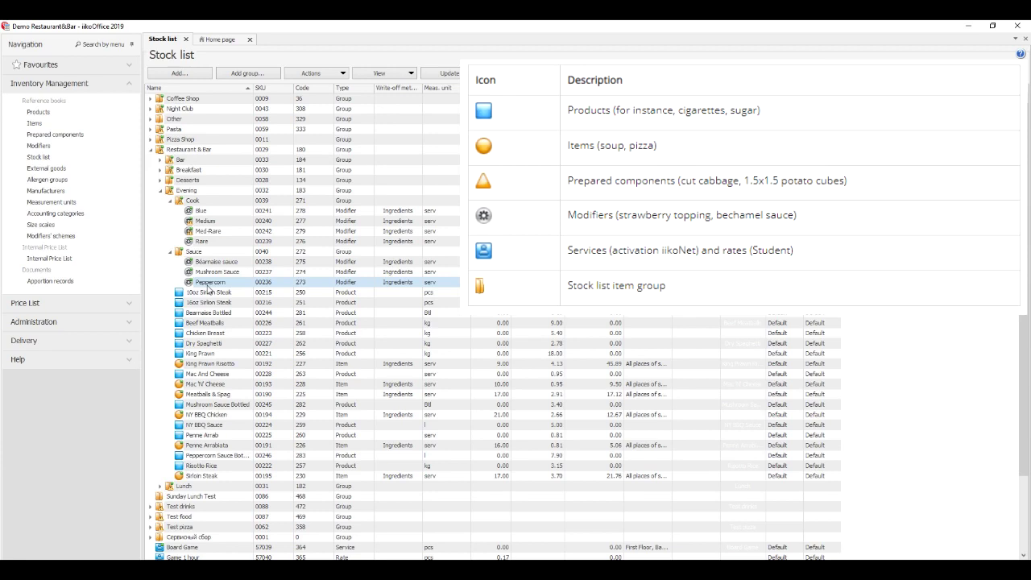
left_click(204, 220)
left_click(211, 240)
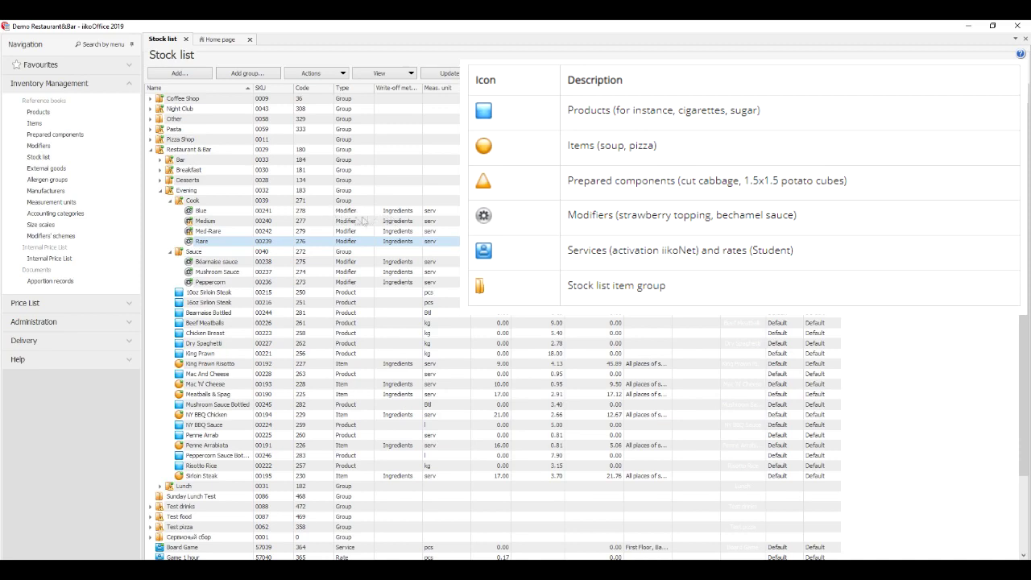
left_click(201, 211)
left_click(218, 265)
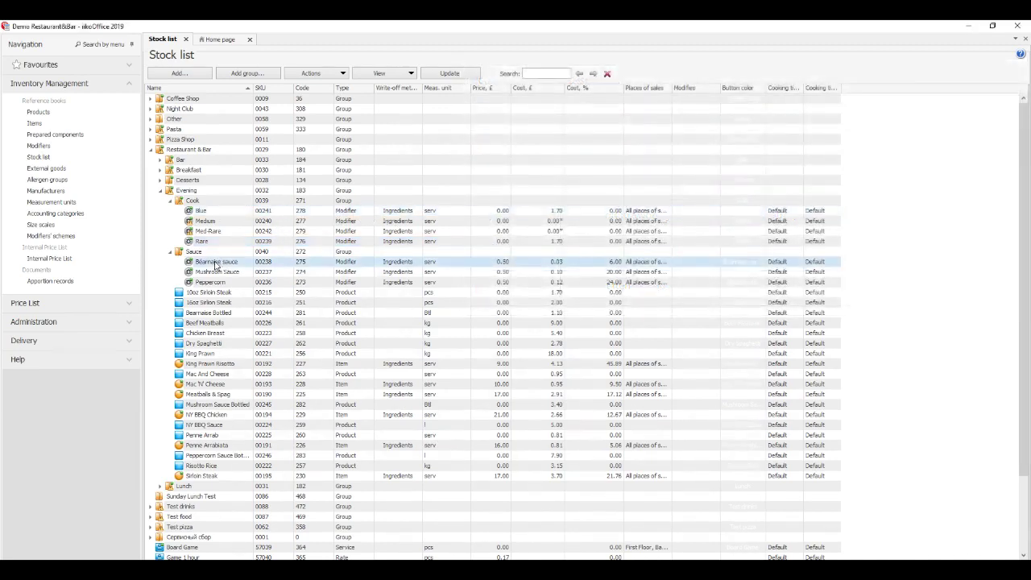
double_click(216, 265)
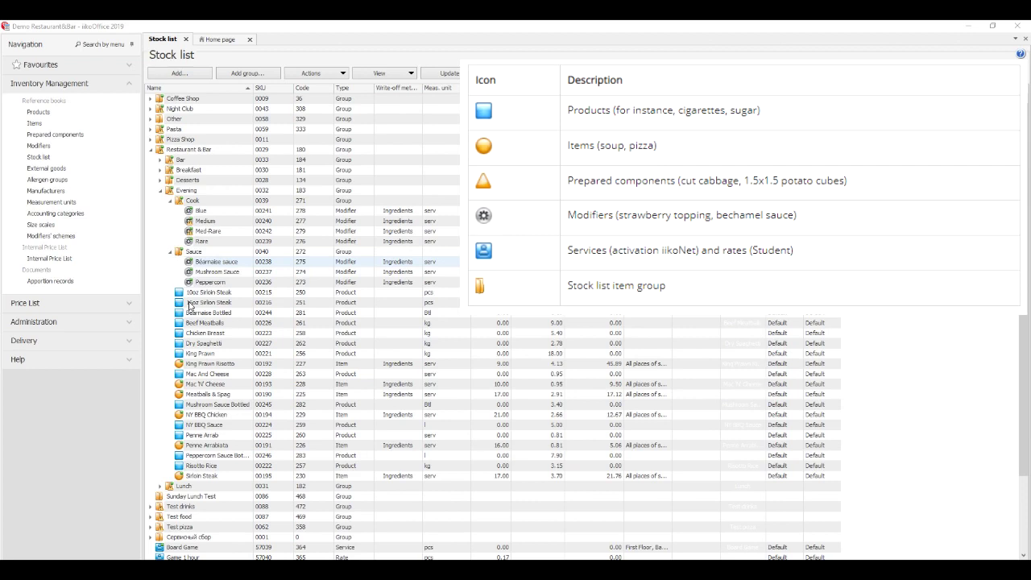
Open the SC 10% service card further down the list
scroll(194, 394, "down", 3)
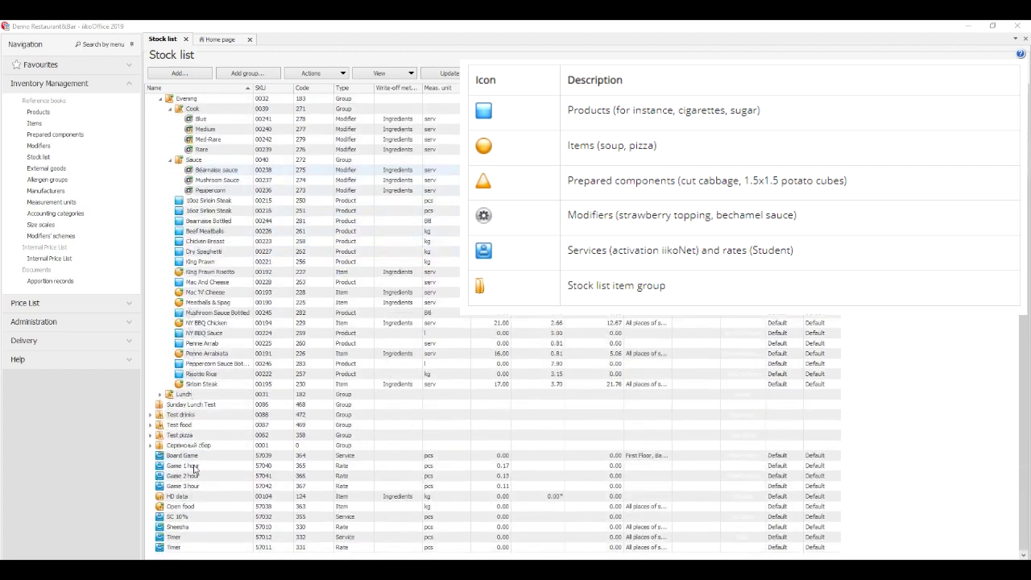
left_click(182, 518)
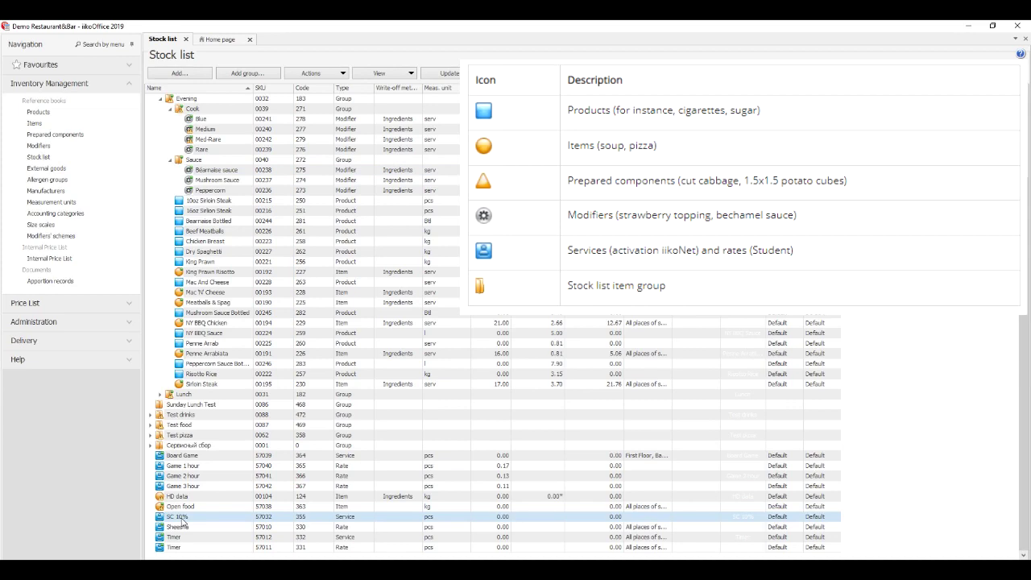
double_click(182, 520)
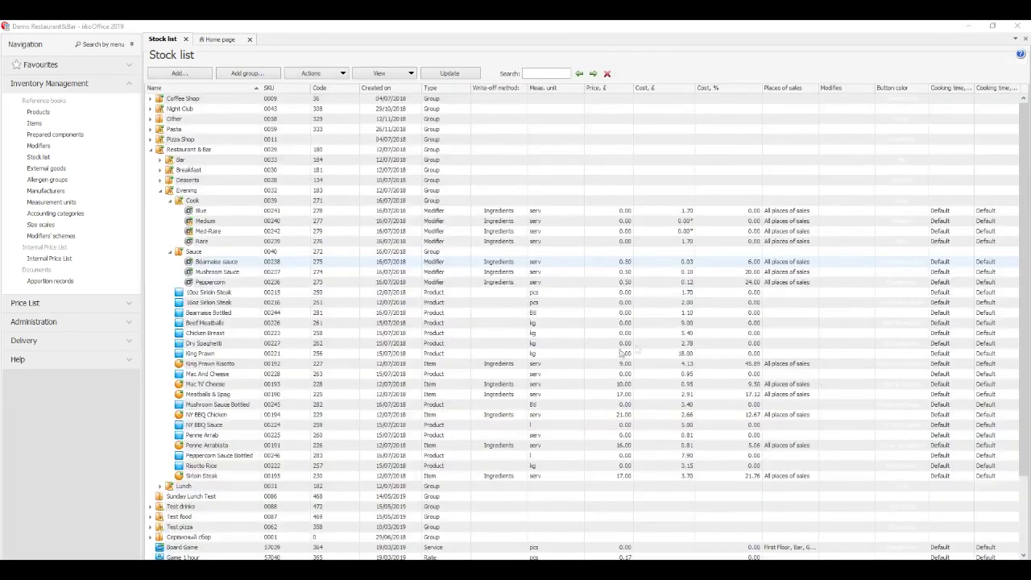
Select Restaurant & Bar, Evening and Sauce, then collapse Sauce, Cook, Evening and Restaurant & Bar
left_click(187, 151)
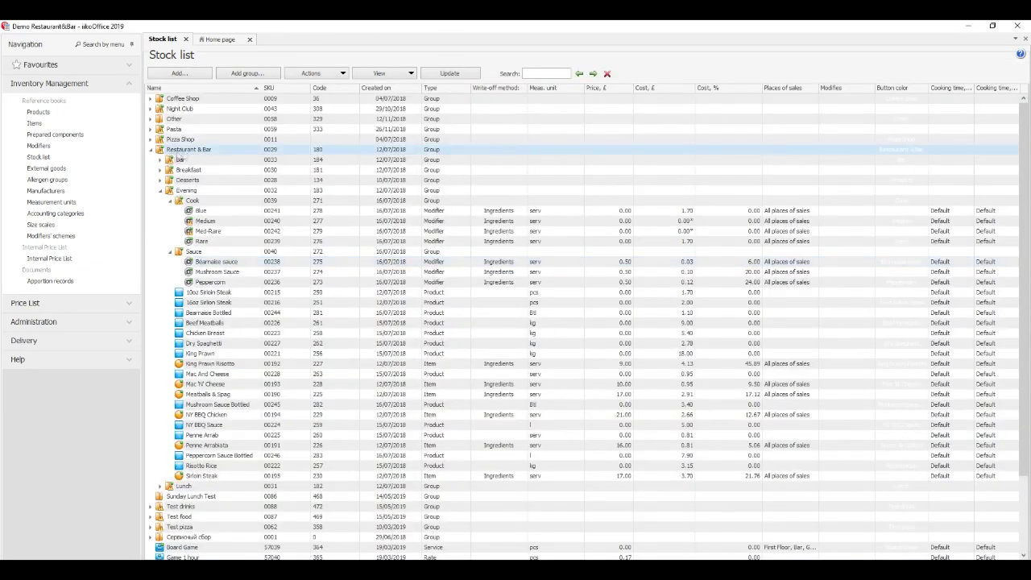
left_click(186, 191)
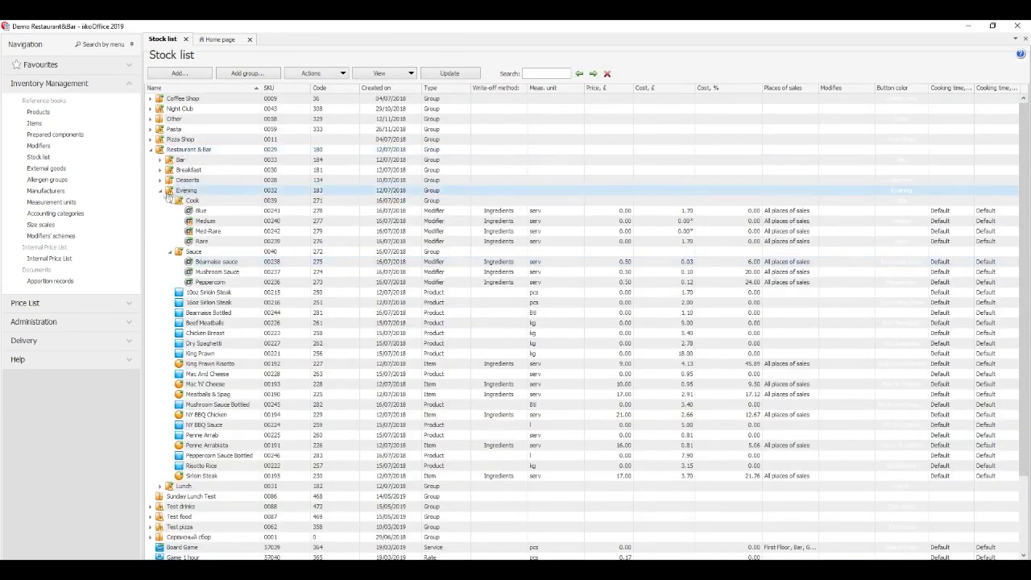
left_click(198, 253)
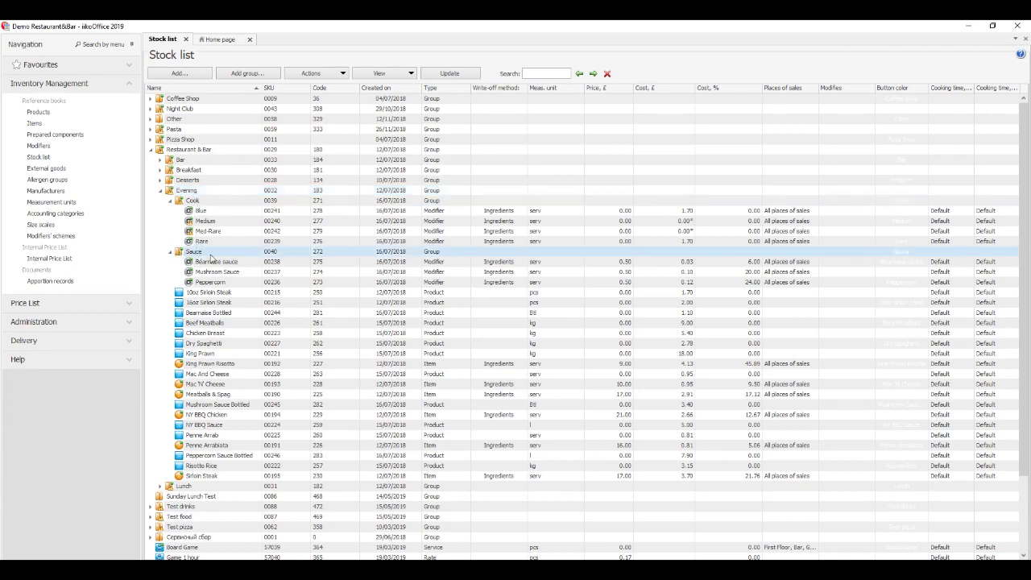
left_click(170, 251)
left_click(170, 201)
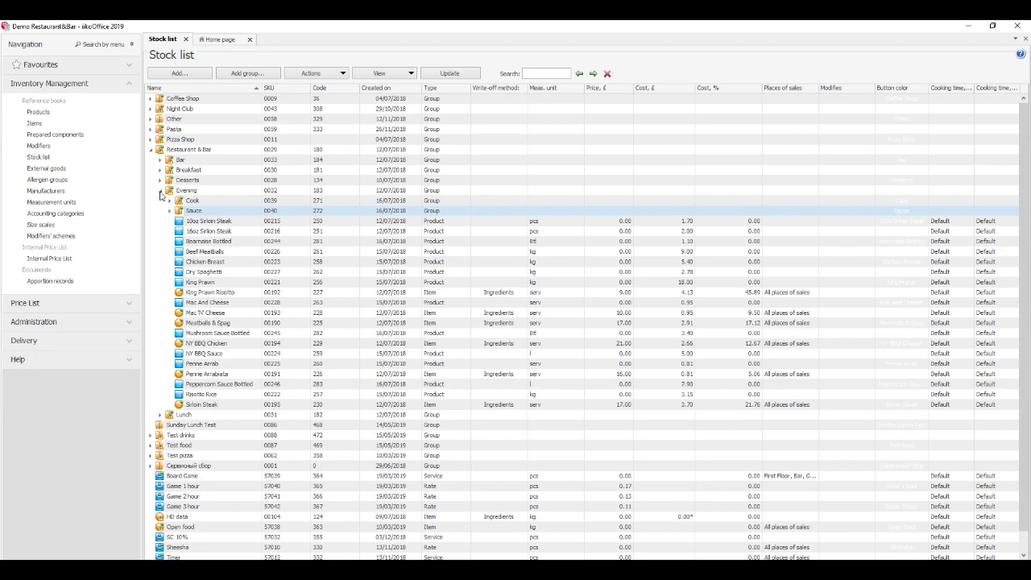
left_click(160, 191)
left_click(150, 150)
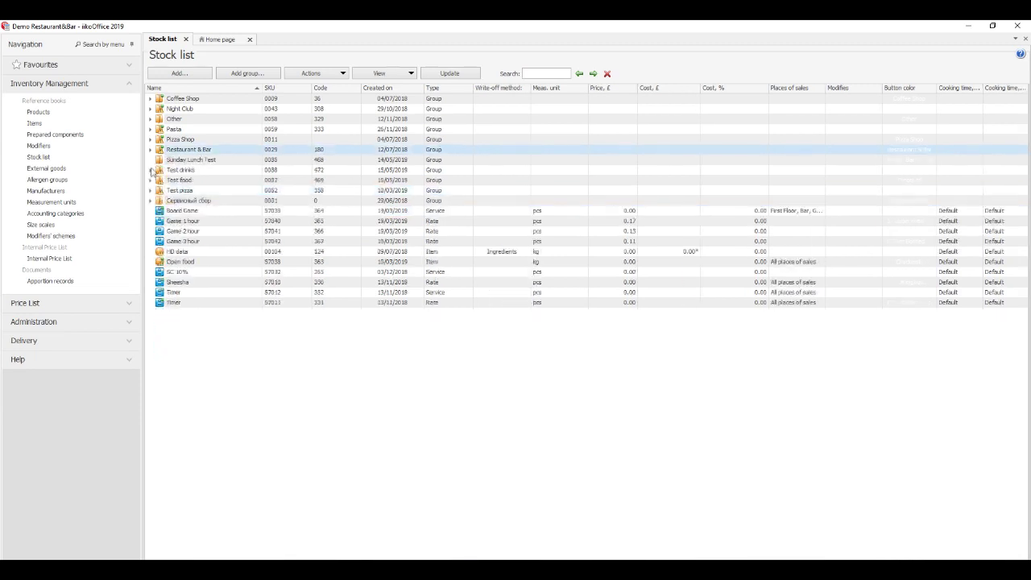
Expand Night Club > Beer > Bottles > Adnams, then collapse them all again
left_click(150, 109)
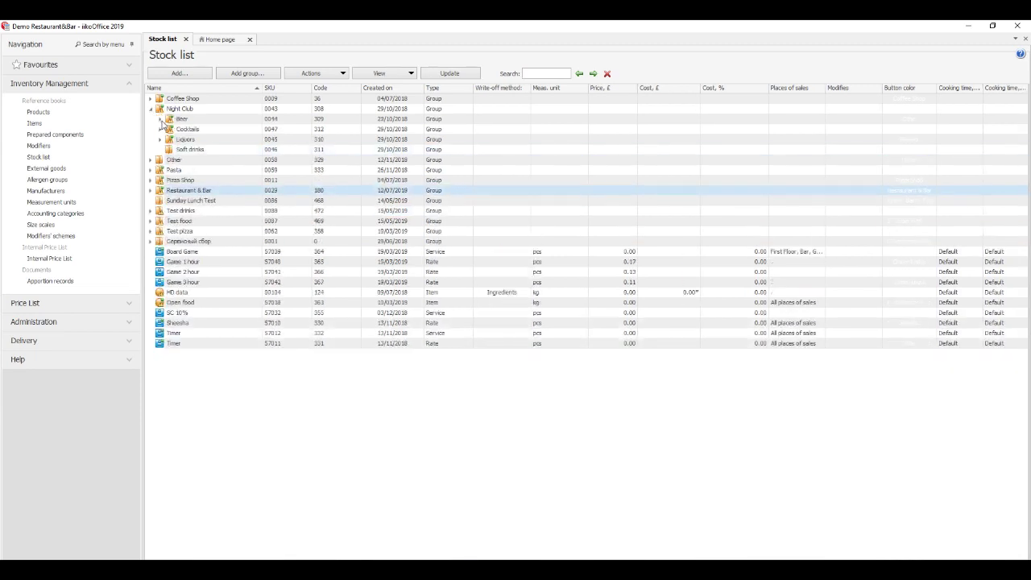
left_click(161, 119)
left_click(170, 128)
left_click(179, 140)
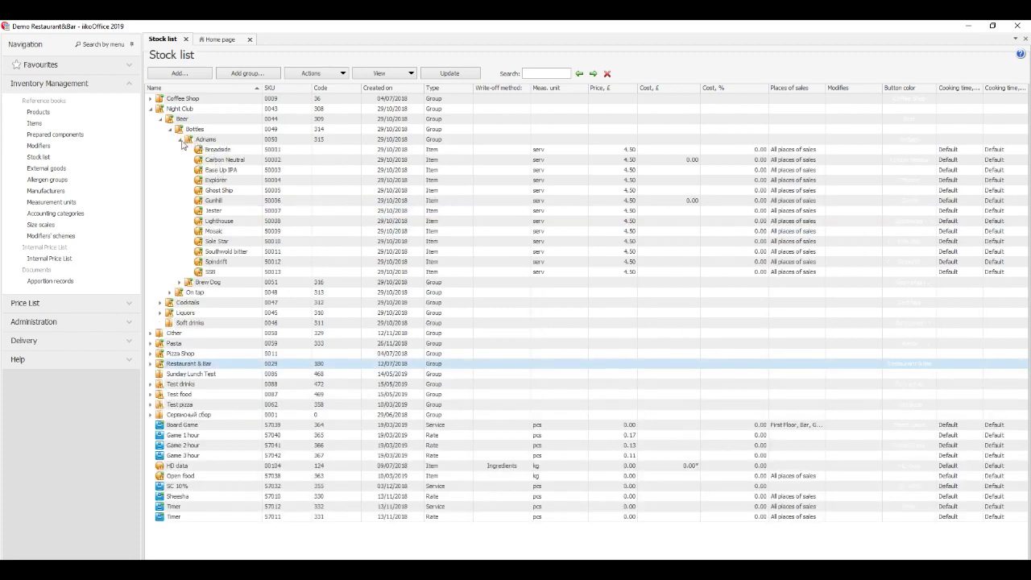
left_click(180, 140)
left_click(170, 129)
left_click(161, 119)
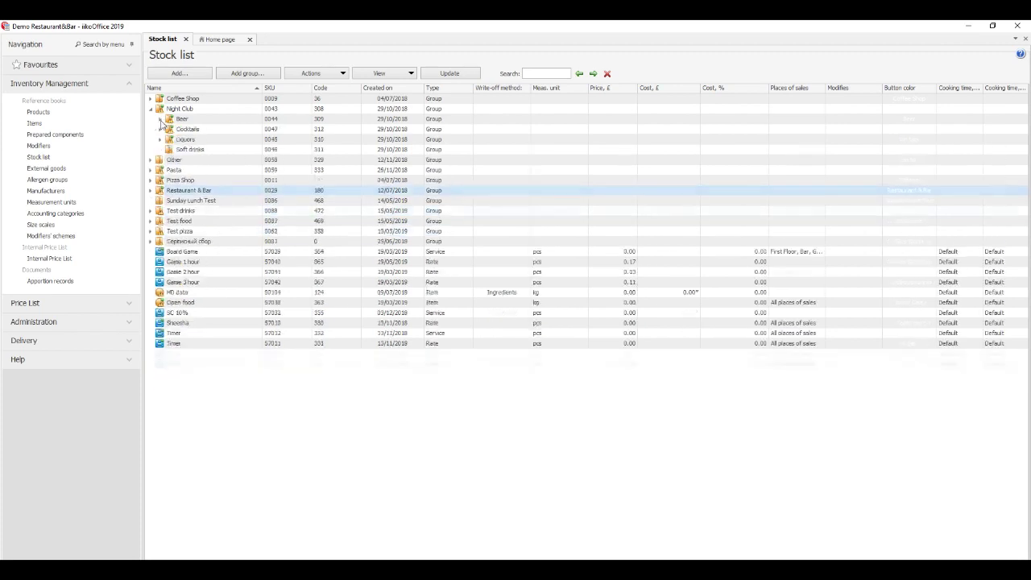
left_click(151, 109)
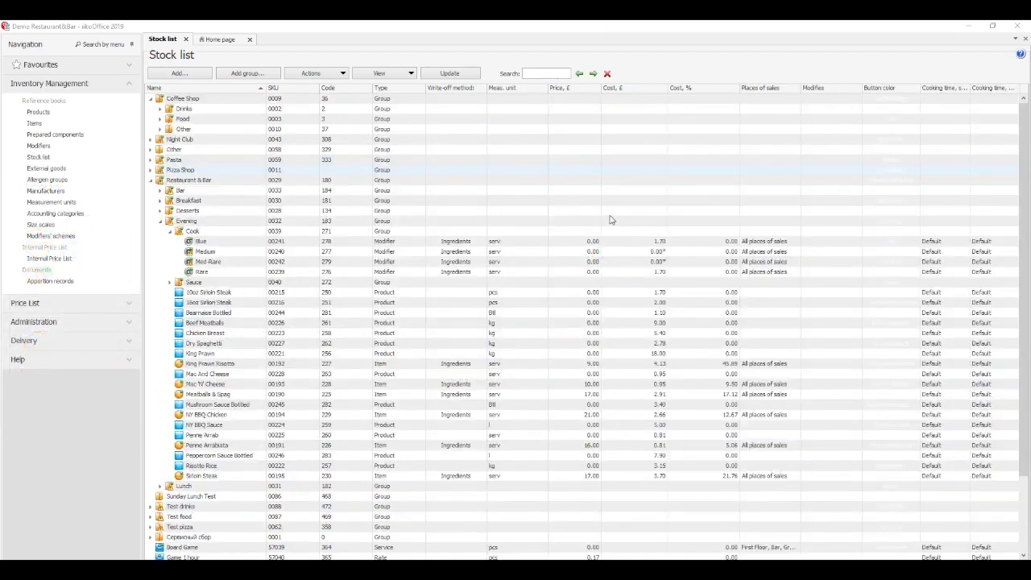
Turn on the Created on column from the header's column list and drag it next to Code
left_click(387, 75)
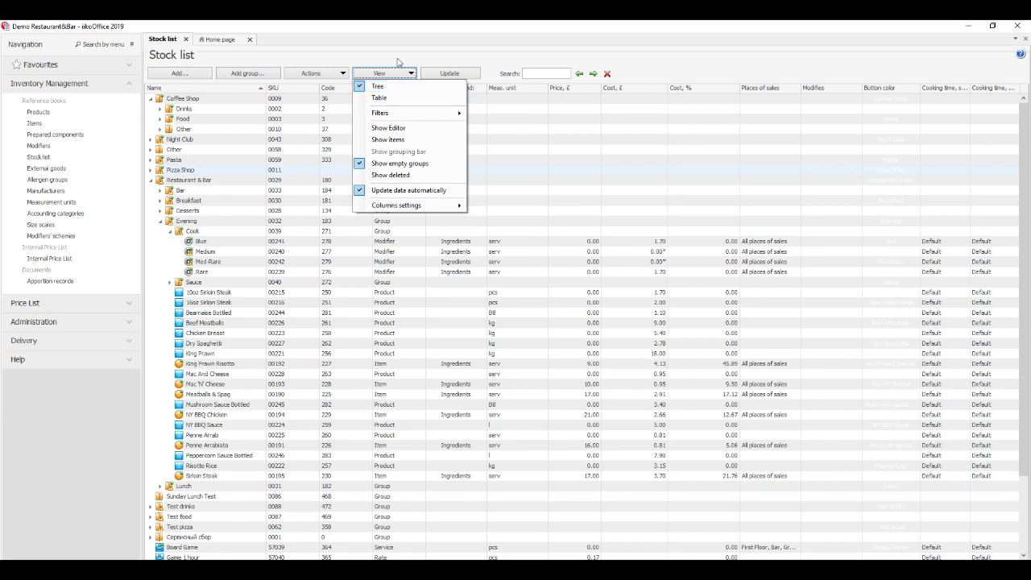
left_click(397, 62)
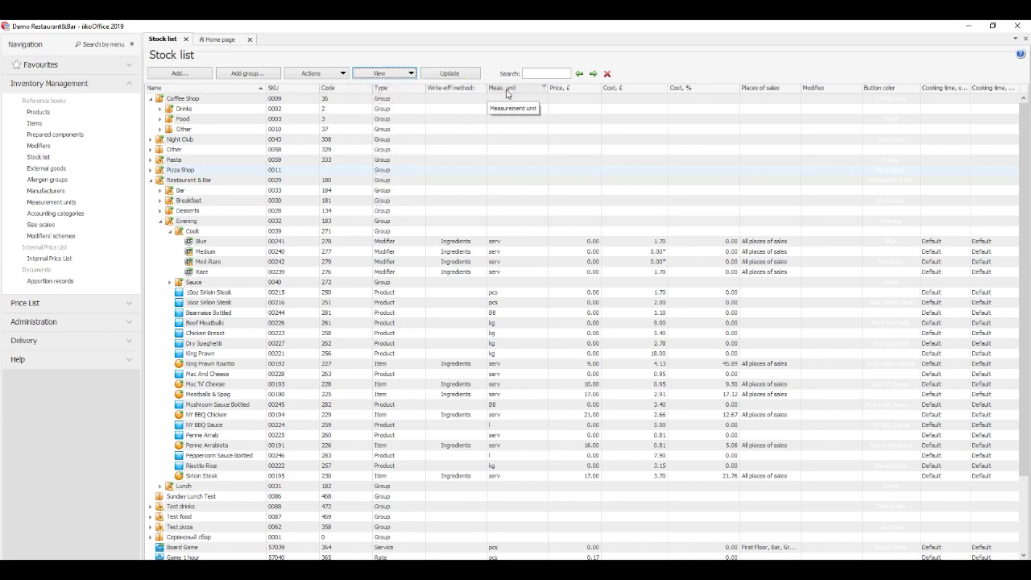
right_click(343, 97)
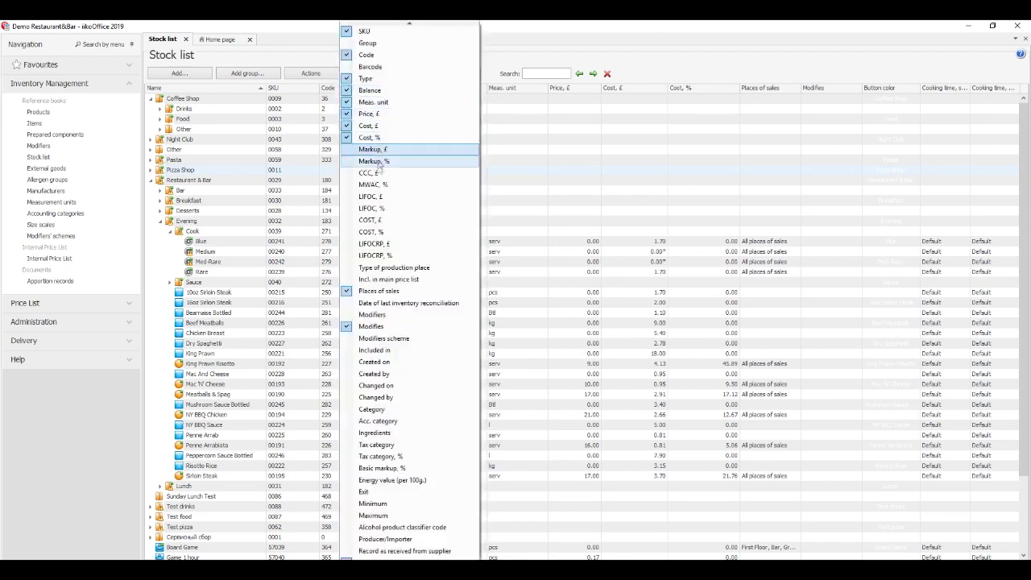
left_click(374, 364)
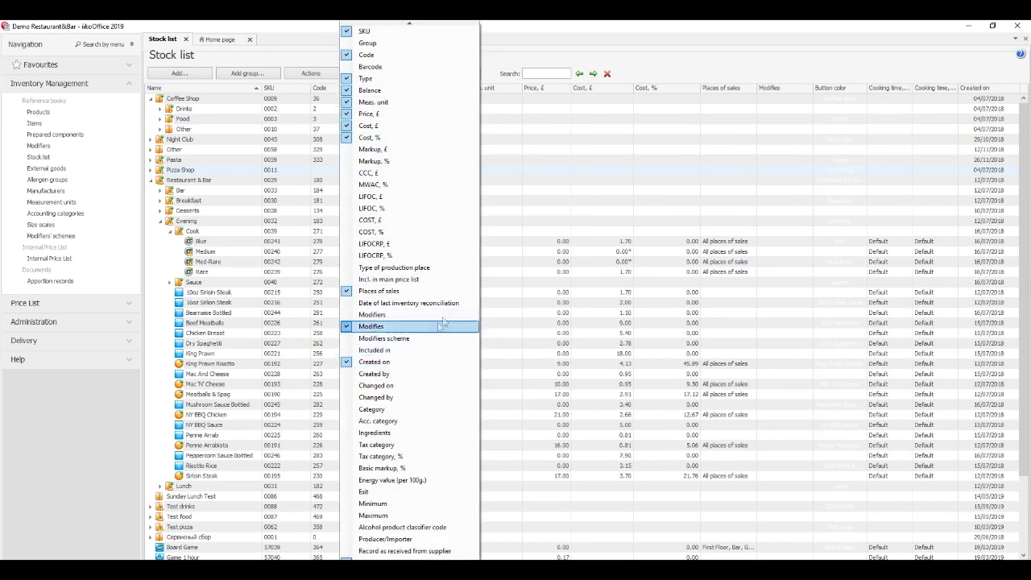
left_click(736, 54)
left_click_drag(967, 91, 360, 95)
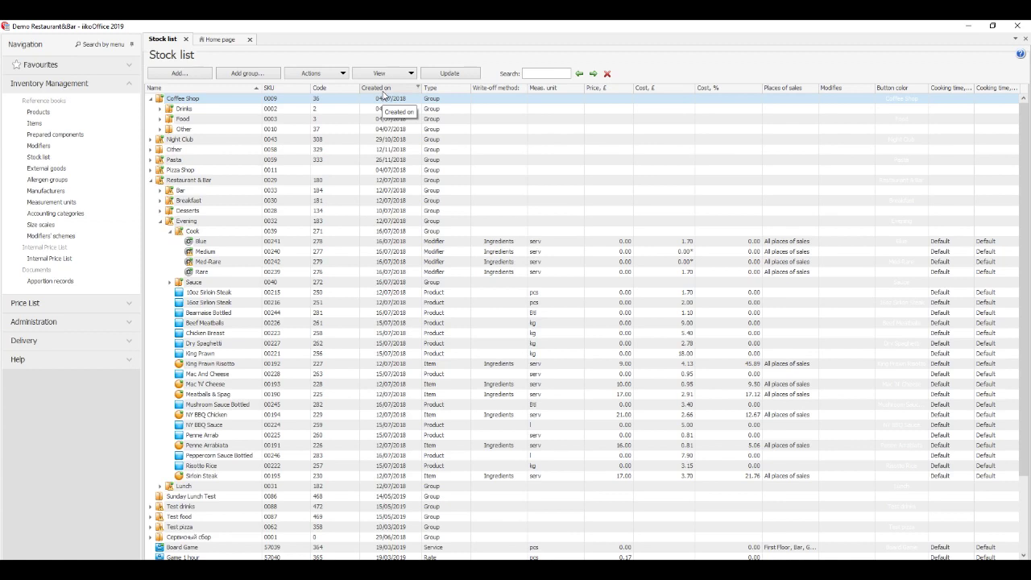
Search the stock list for 'chicken' and select the Royal Chicken and Chicken Legs items
left_click(544, 73)
type("chicken")
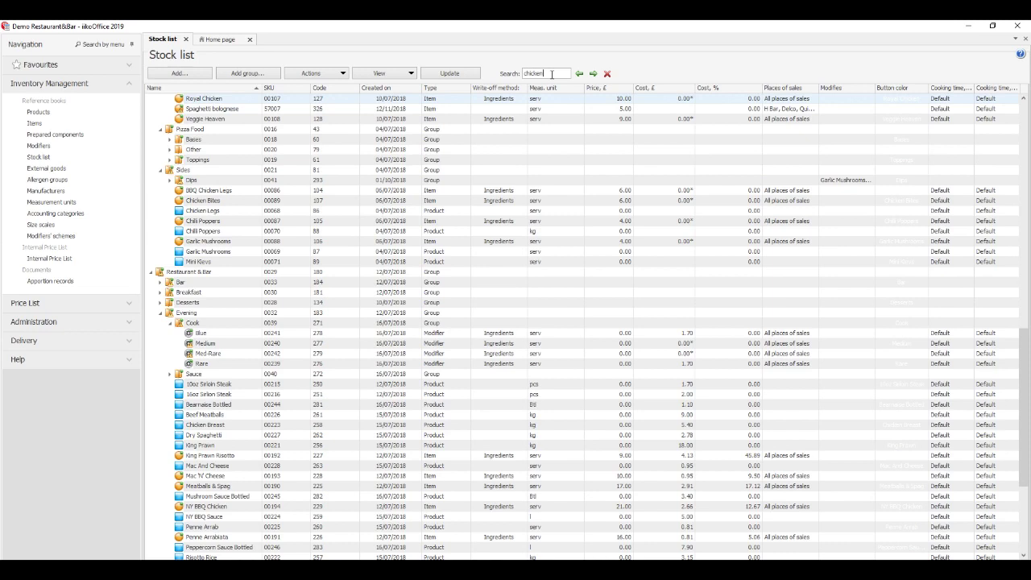
double_click(526, 73)
left_click(214, 100)
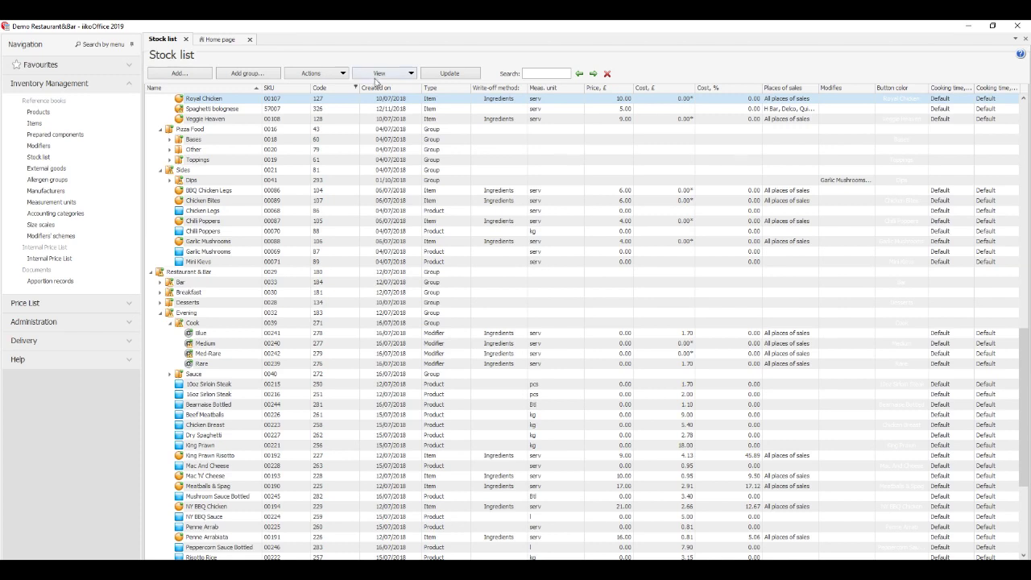
left_click(206, 211)
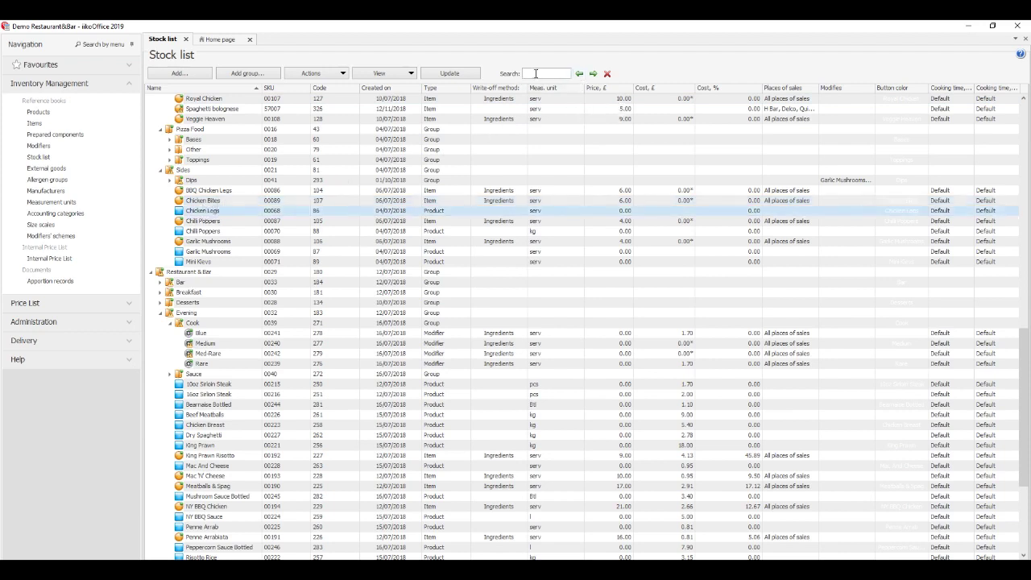
Step back through four previous 'chicken' search matches
left_click(536, 74)
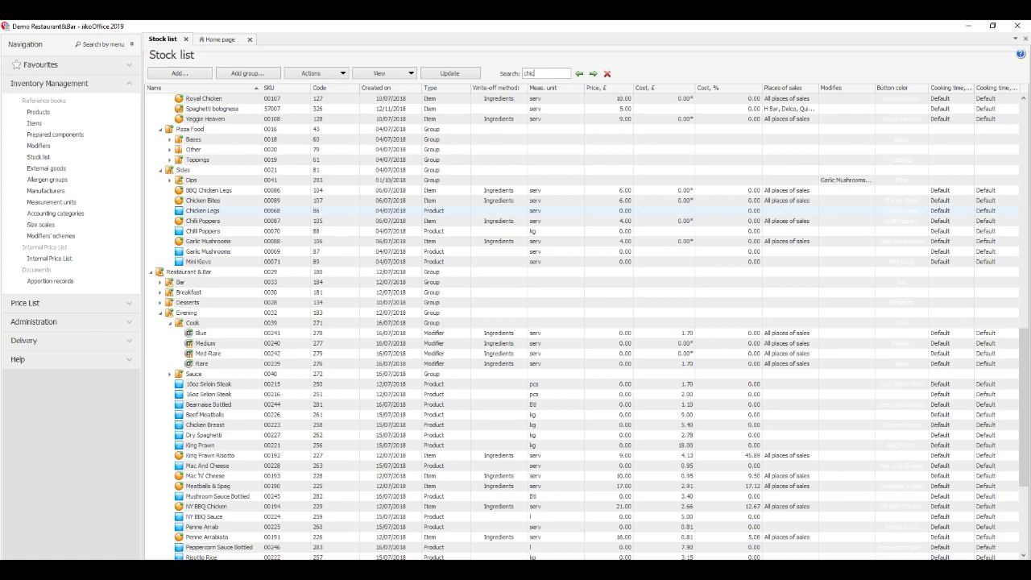
left_click(579, 73)
left_click(579, 74)
left_click(579, 73)
left_click(579, 74)
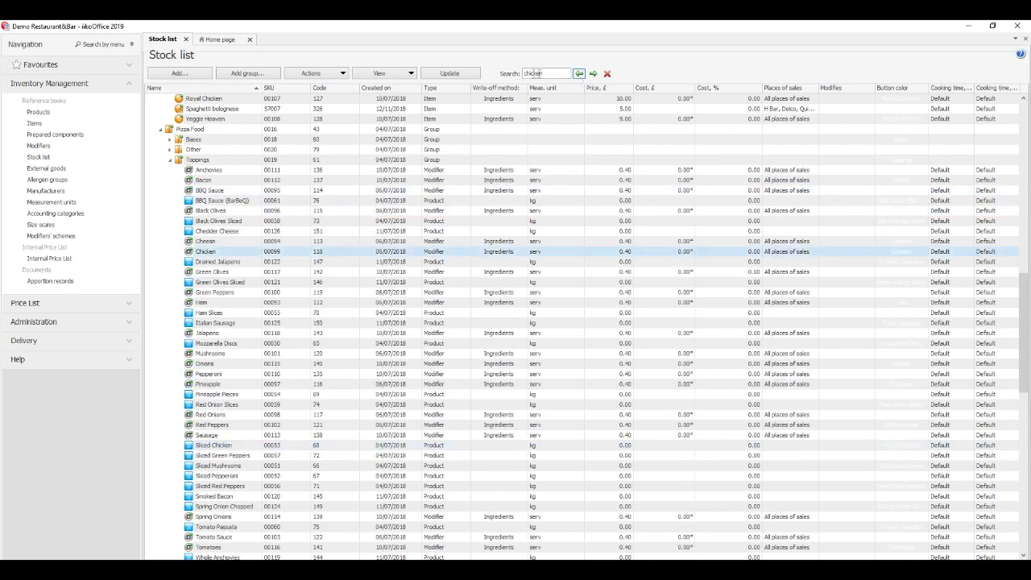
Switch to Table view and select Chicken Legs, NY BBQ Chicken and Royal Chicken
left_click(379, 73)
left_click(382, 99)
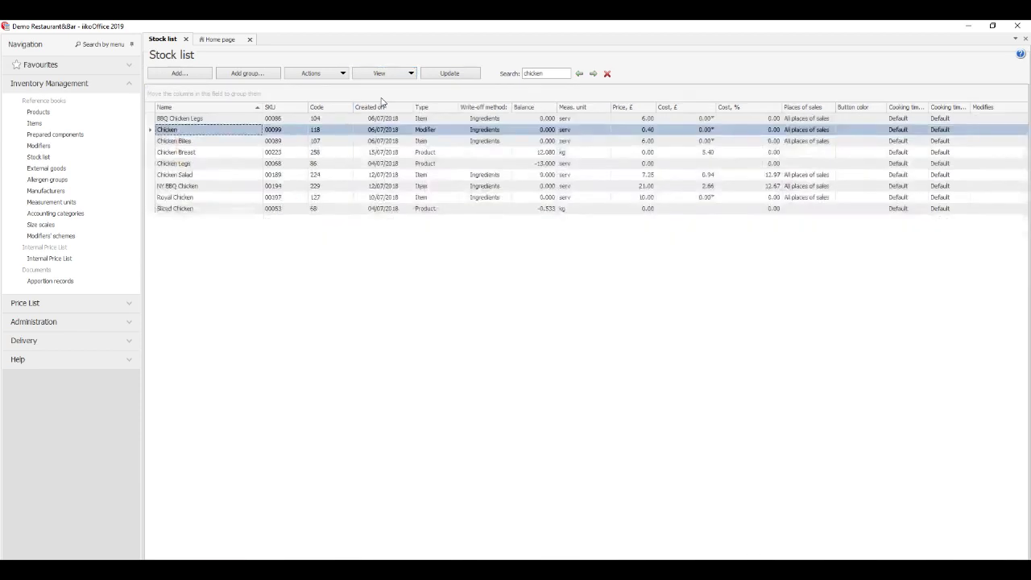
left_click(227, 163)
left_click(225, 185)
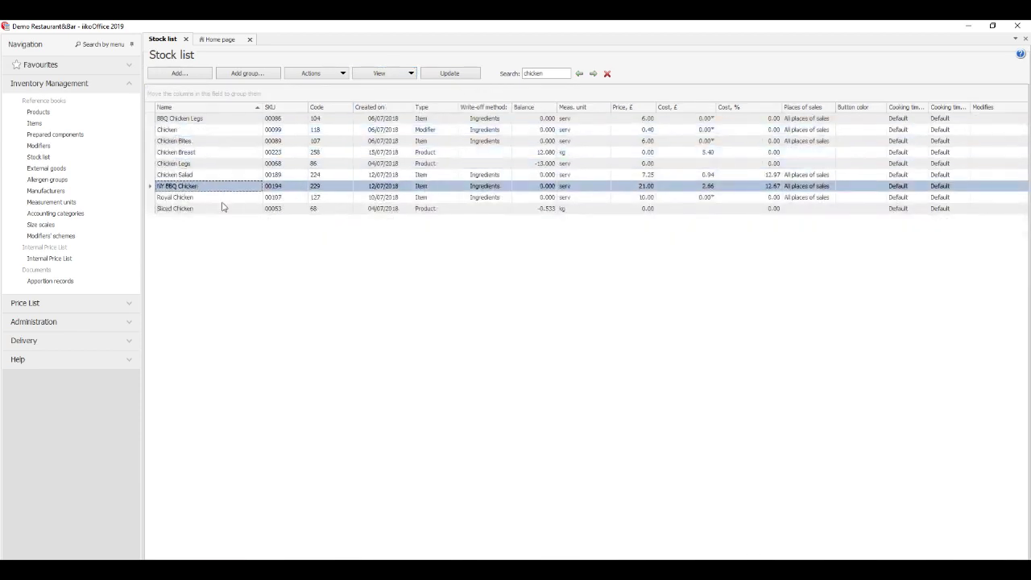
left_click(224, 198)
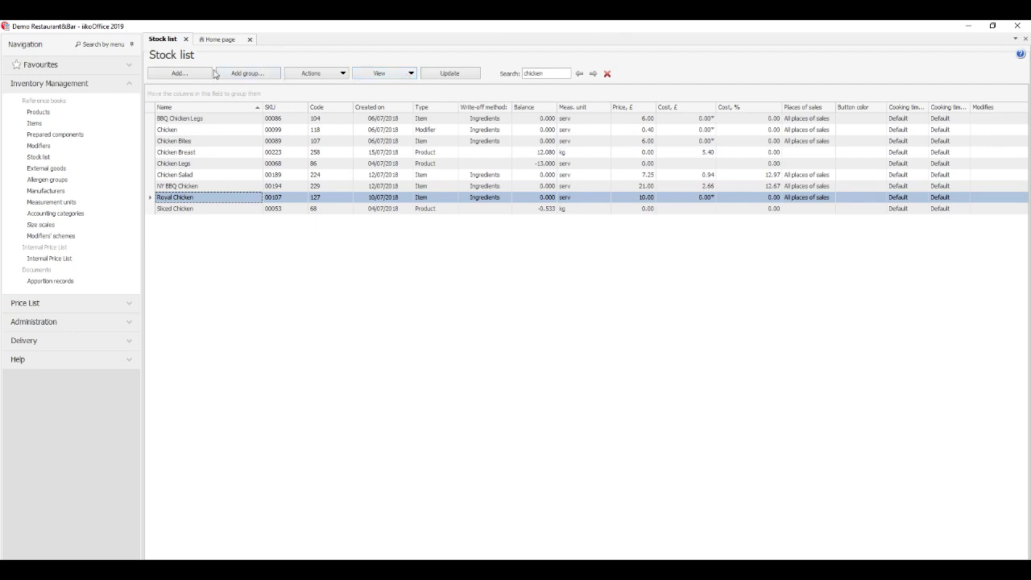
Return to the Tree view and collapse the Toppings group
left_click(385, 73)
left_click(379, 97)
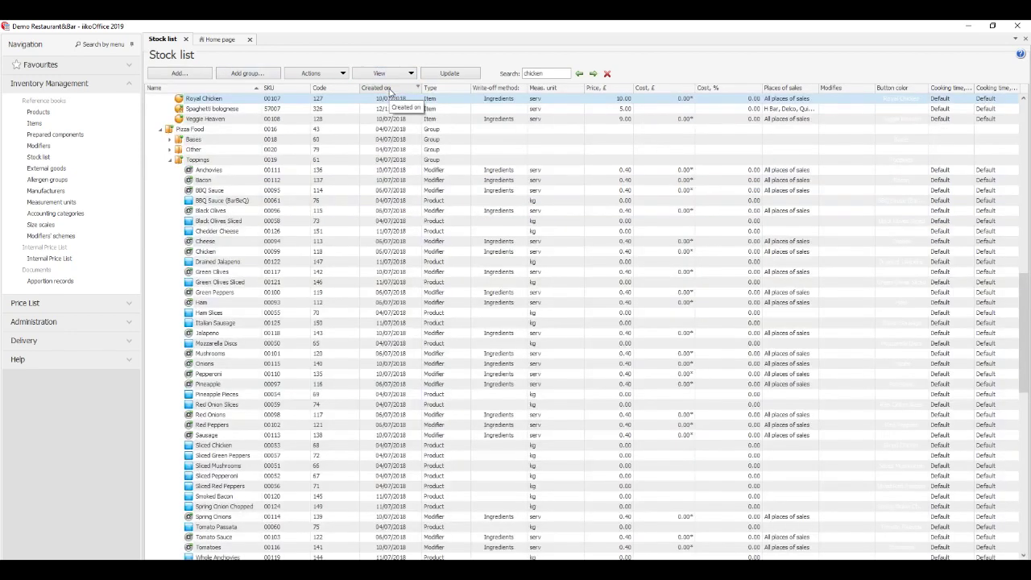
left_click(170, 160)
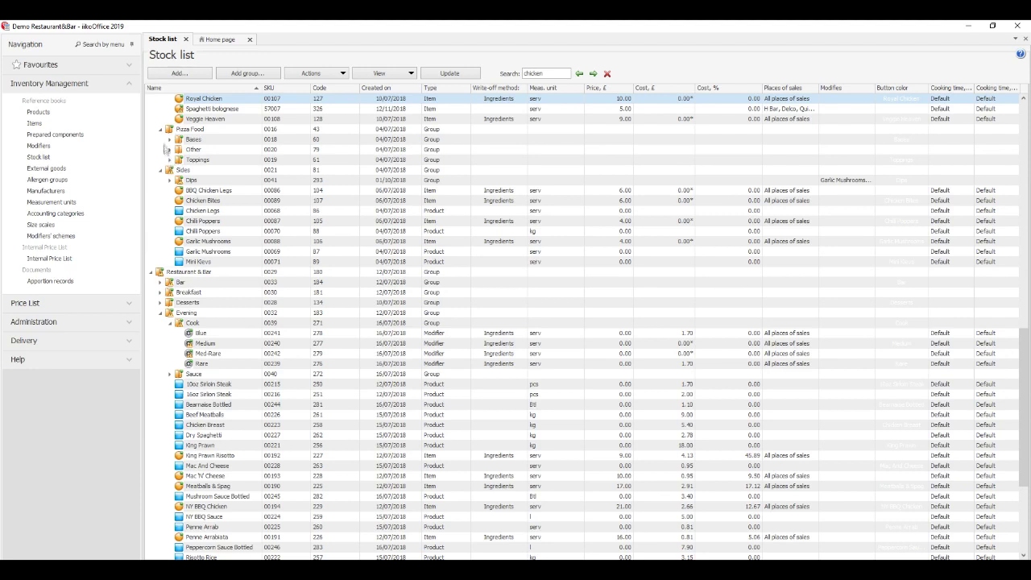
Collapse Pizza Food and copy the BBQ Chicken Legs item as a new item
left_click(160, 130)
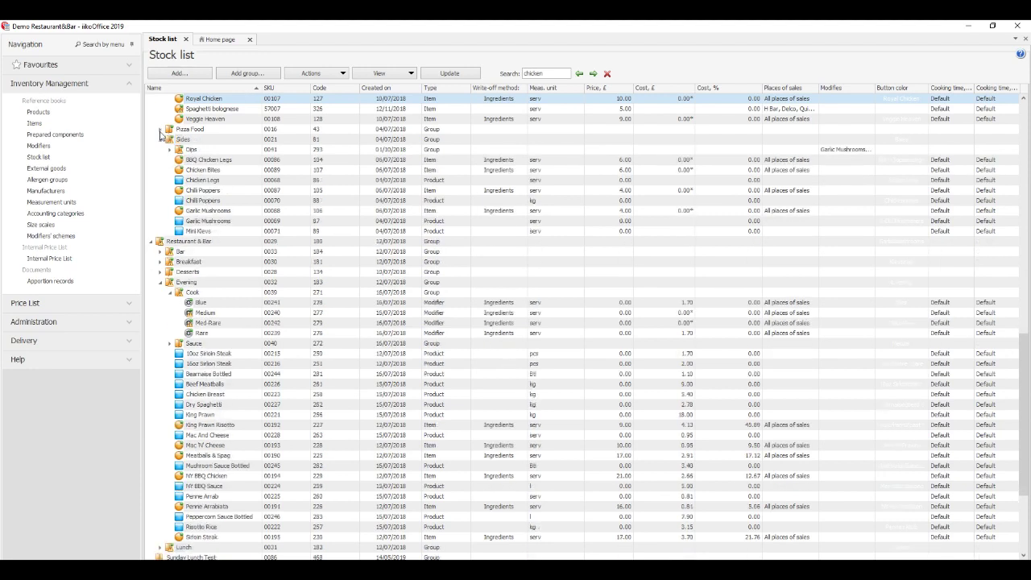
left_click(204, 165)
right_click(204, 165)
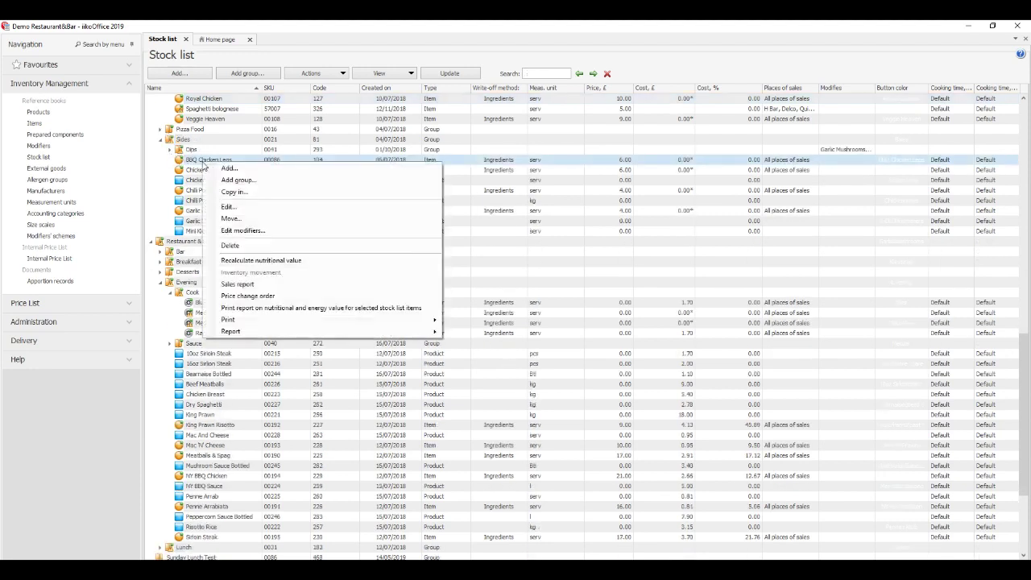
left_click(245, 193)
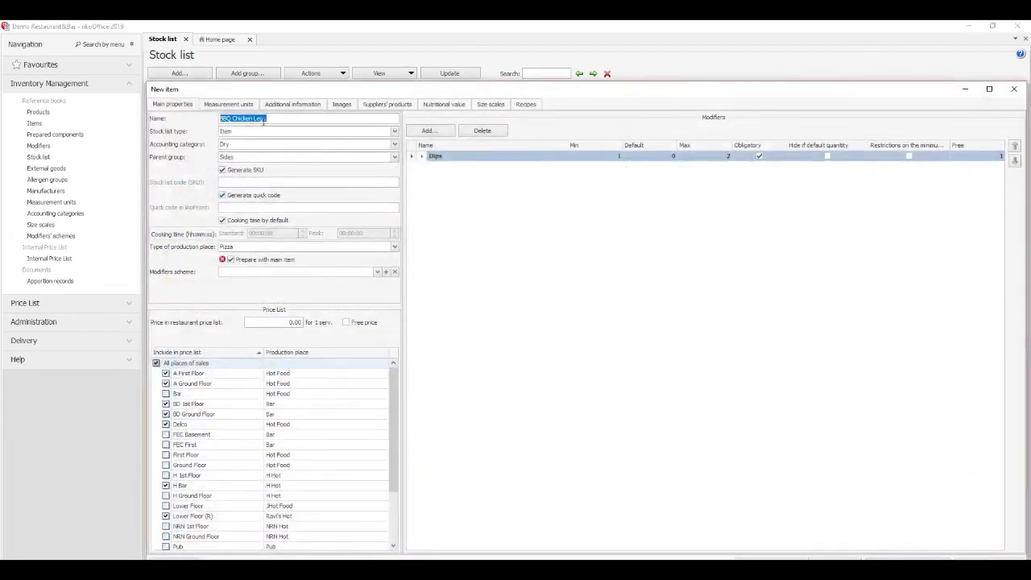
Name the copy 'BBQ Chicken Legs Large', set its restaurant price, and save it
left_click(279, 119)
key("ctrl+a")
key("Home")
key("Right")
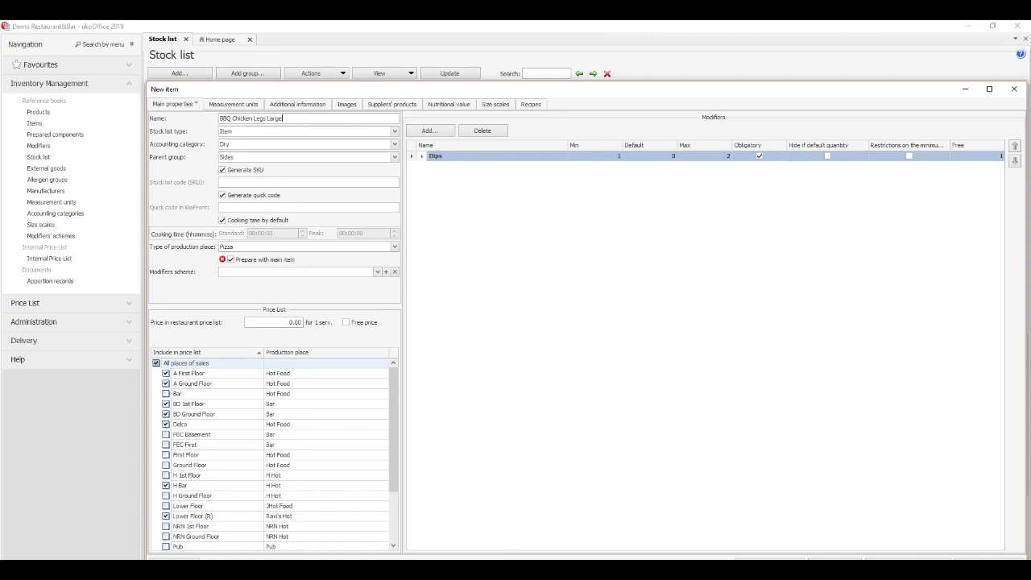
left_click(293, 321)
type("9.59")
left_click(989, 558)
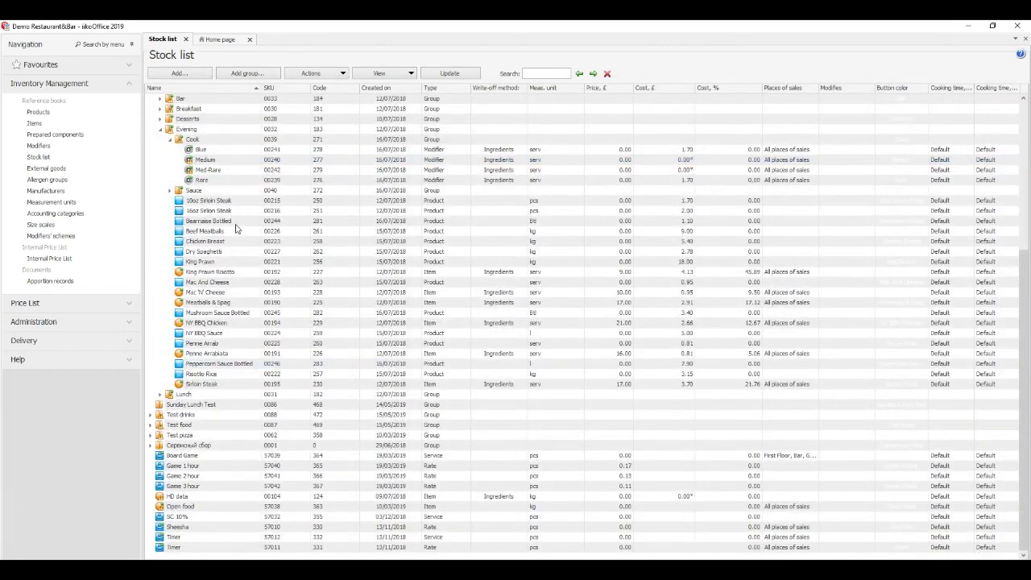
Open the new BBQ Chicken Legs Large item for editing
scroll(236, 230, "up", 7)
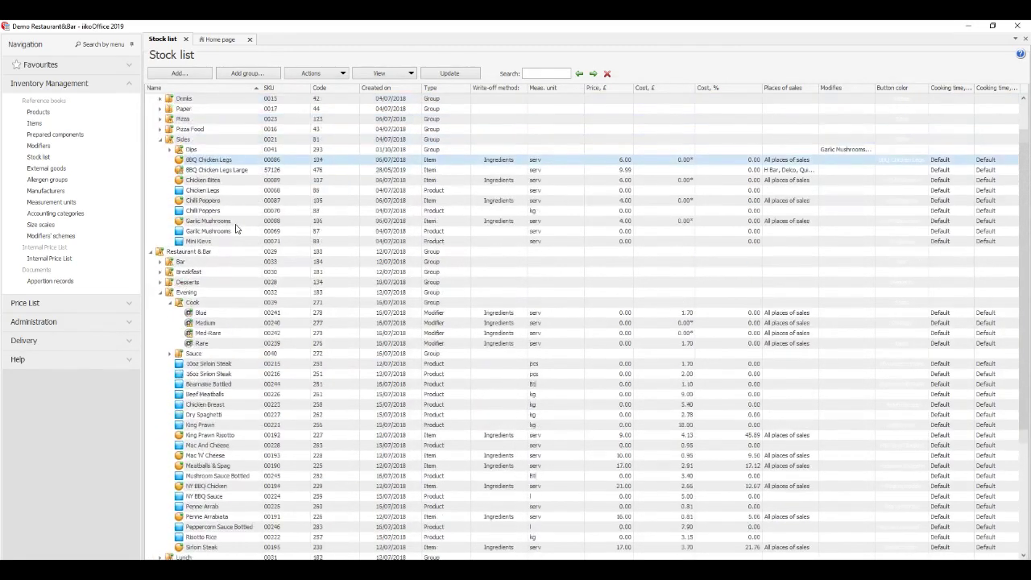
left_click(217, 232)
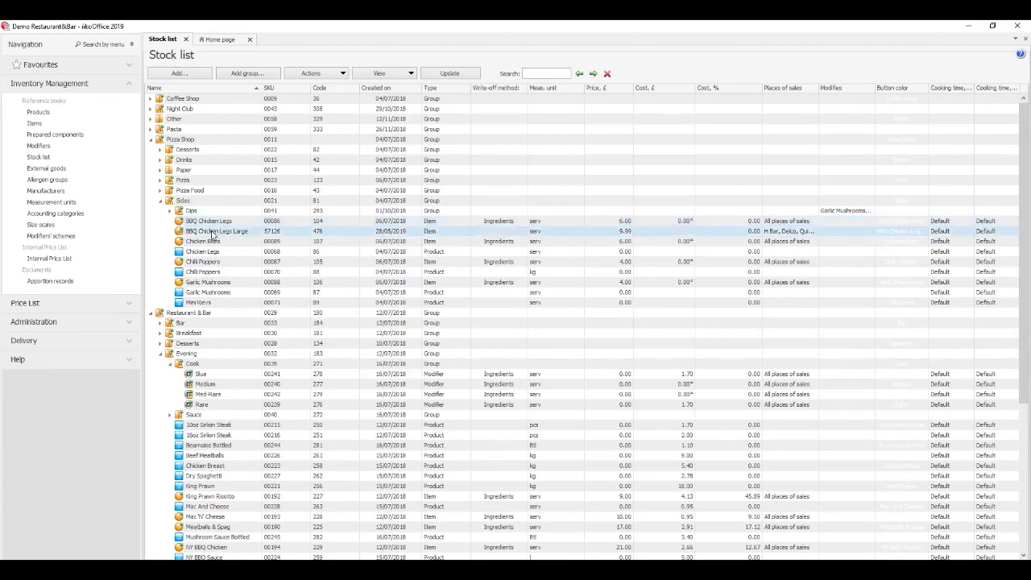
double_click(213, 233)
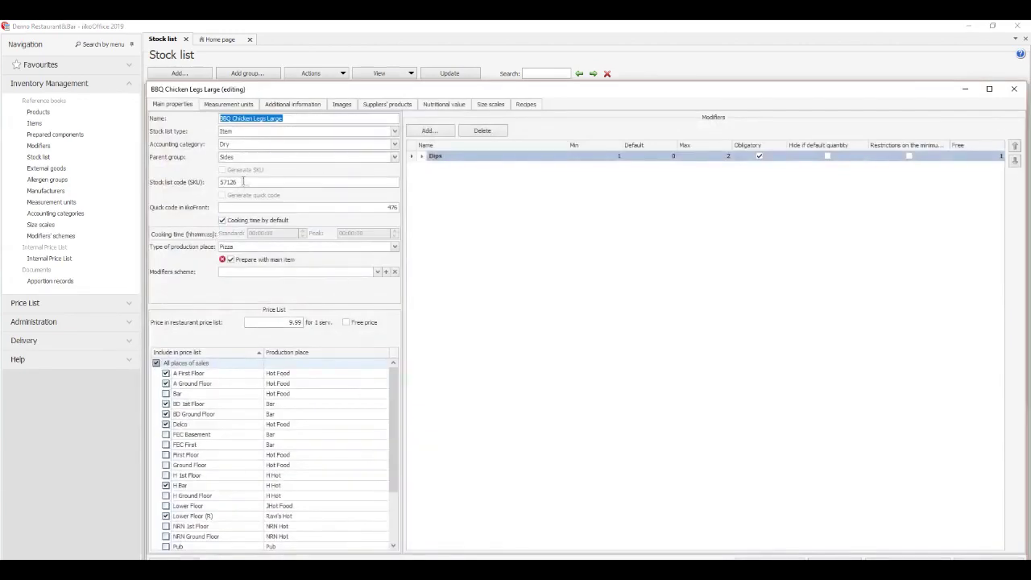
Change its parent group to Pizza Shop, then close the editor discarding the change
left_click(271, 157)
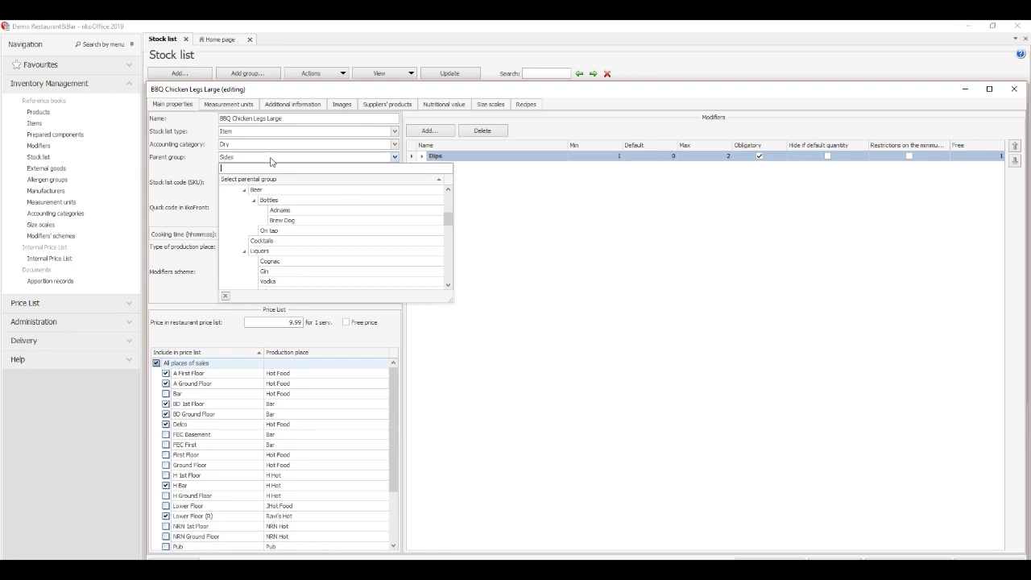
scroll(282, 266, "down", 3)
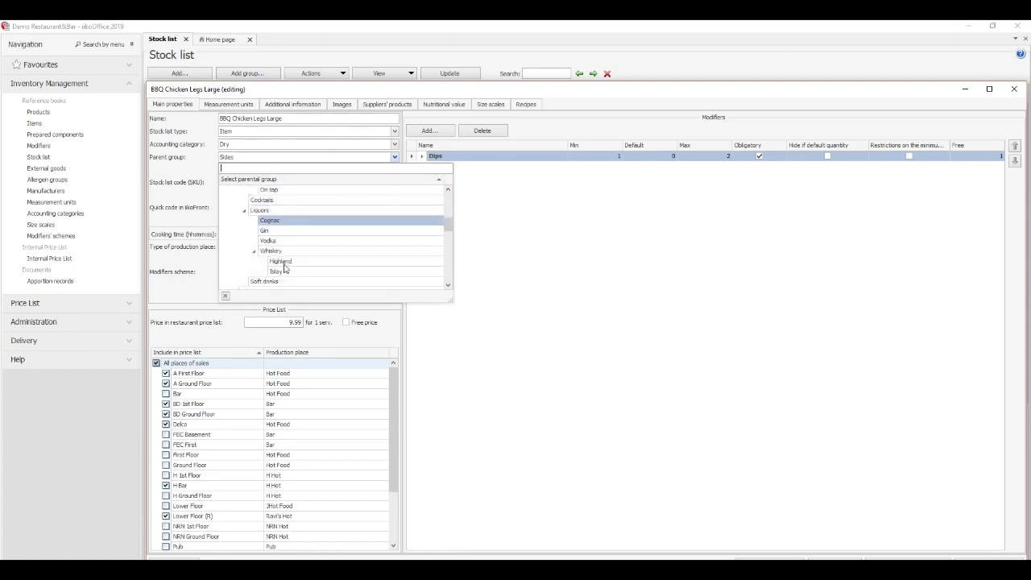
scroll(285, 269, "down", 2)
scroll(284, 268, "down", 2)
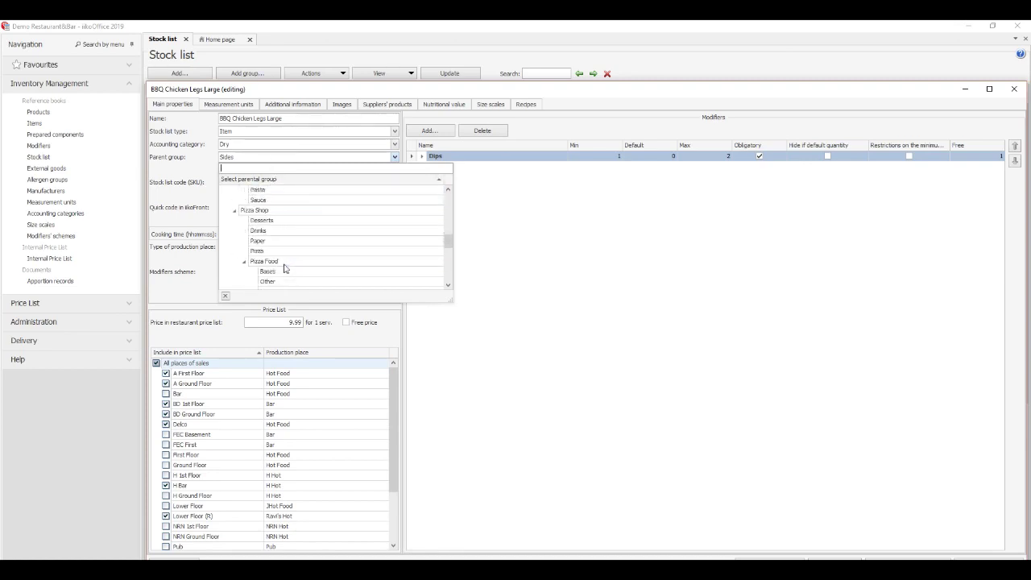
left_click(270, 212)
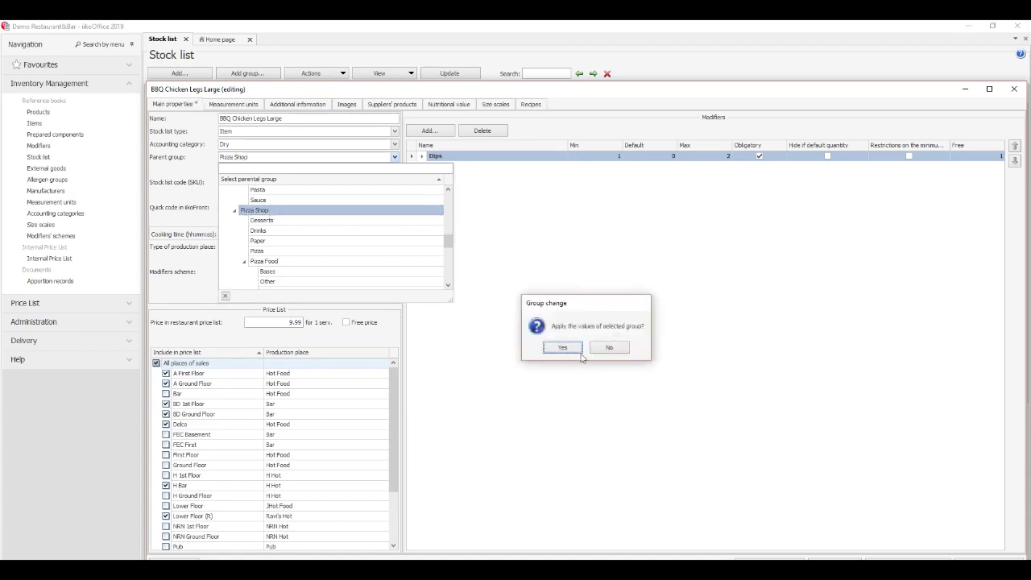
left_click(600, 348)
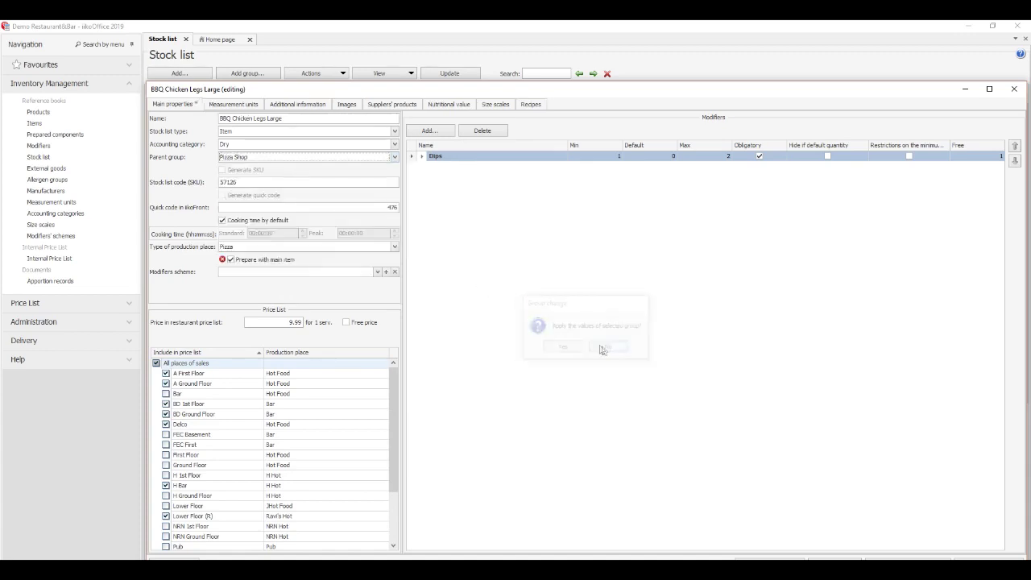
left_click(1014, 89)
left_click(590, 347)
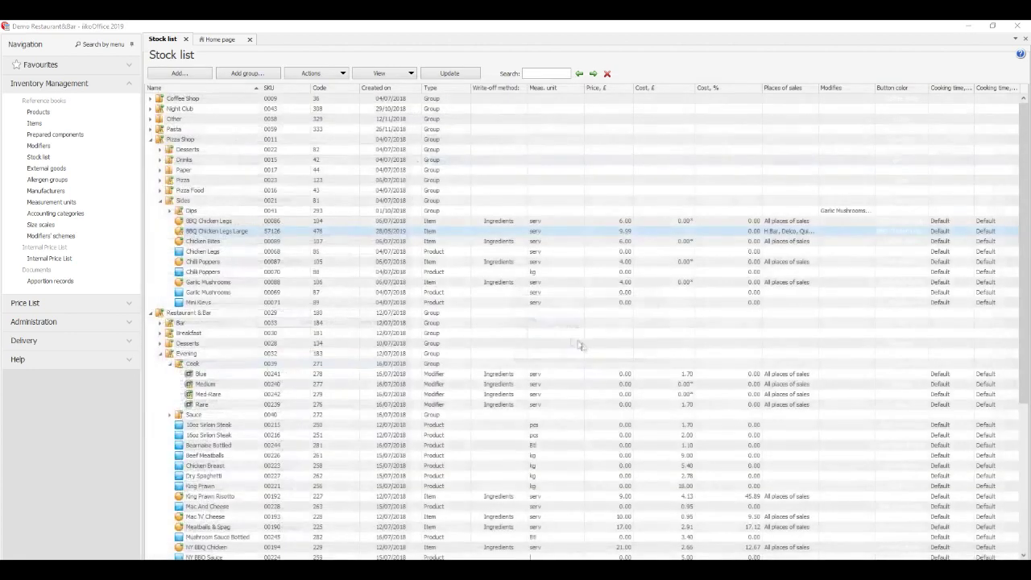
Move BBQ Chicken Legs Large out of Sides directly into the Pizza Shop group
right_click(216, 235)
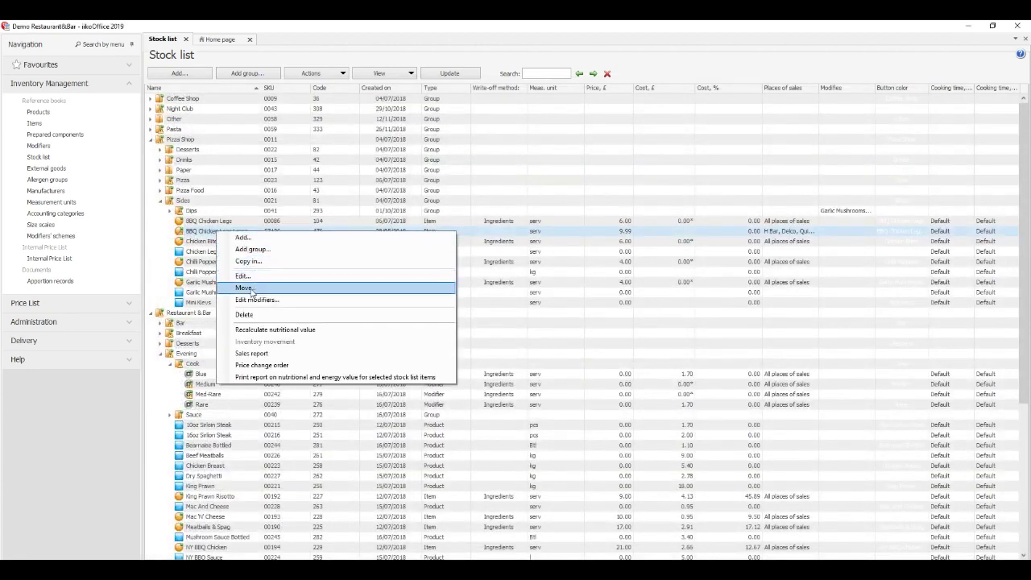
left_click(248, 287)
scroll(435, 278, "down", 6)
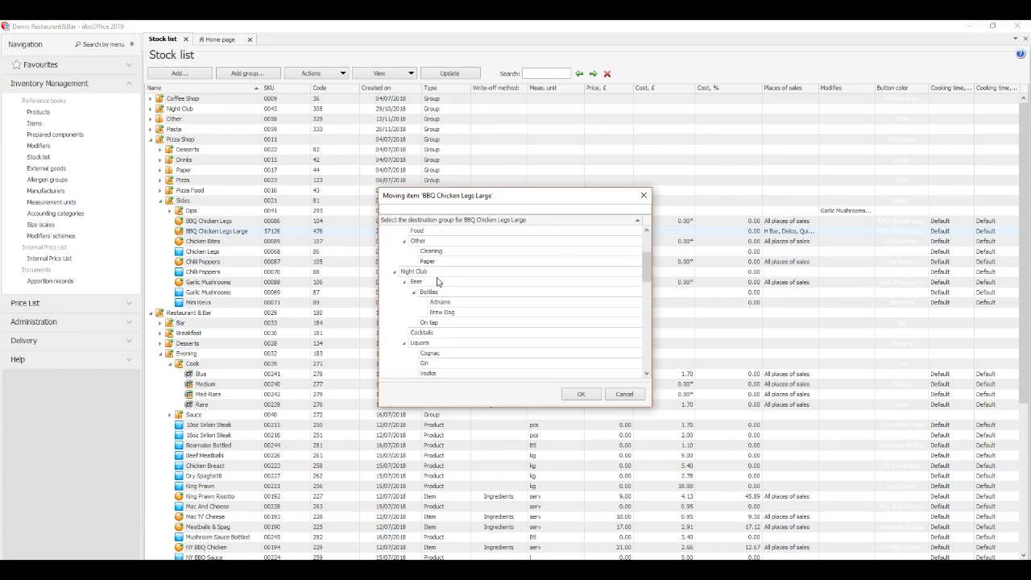
scroll(441, 284, "down", 3)
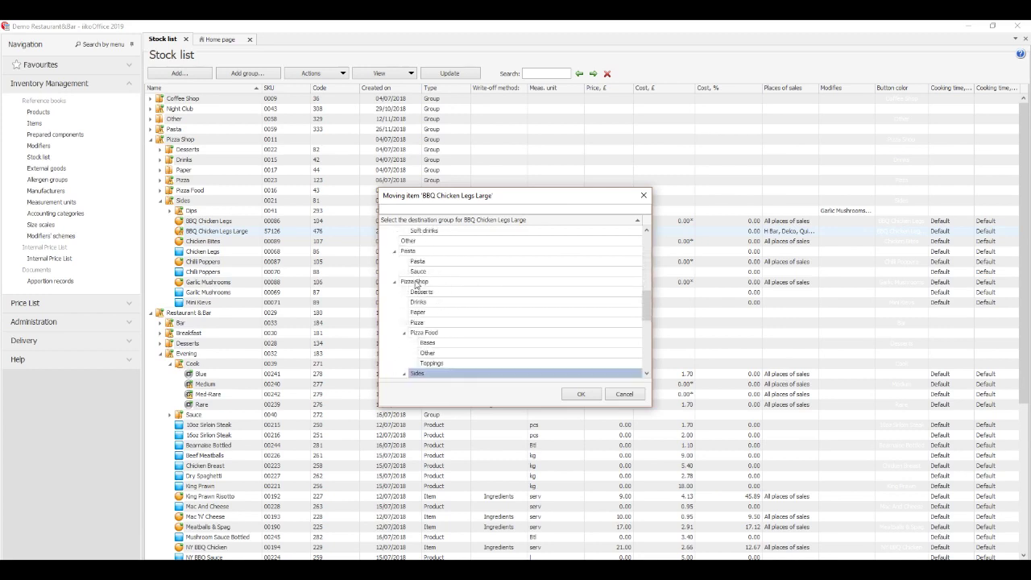
left_click(415, 281)
left_click(580, 394)
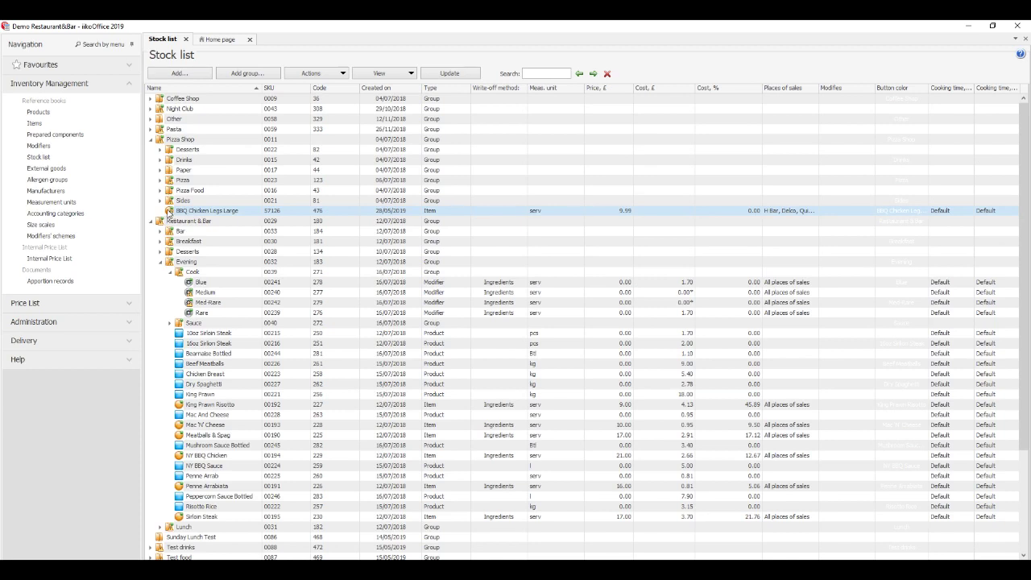
Drag BBQ Chicken Legs Large back onto the Sides group and confirm the move
mouse_move(169, 214)
left_mouse_down()
mouse_move(156, 215)
mouse_move(185, 164)
mouse_move(183, 200)
left_mouse_up()
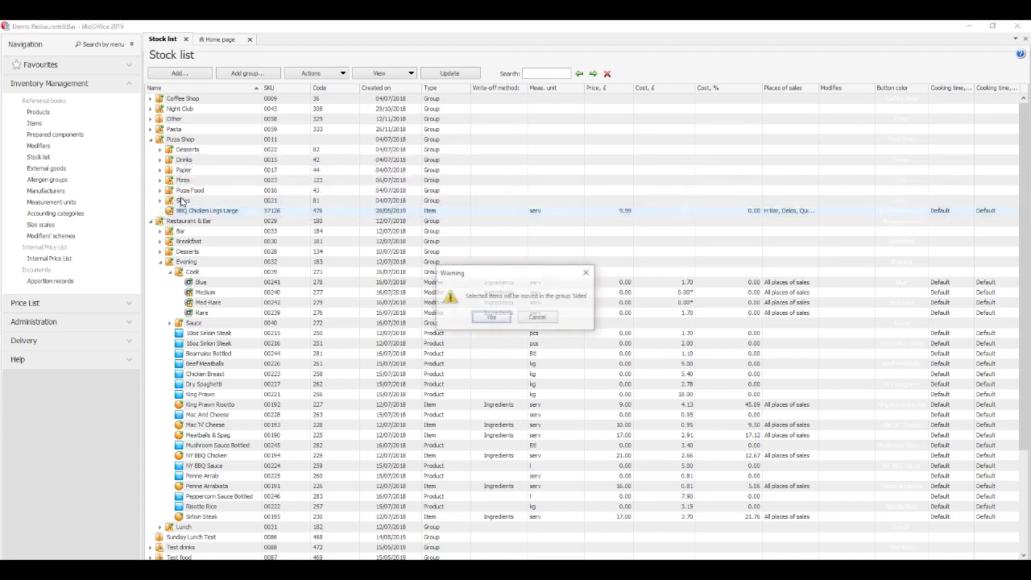
left_click(490, 318)
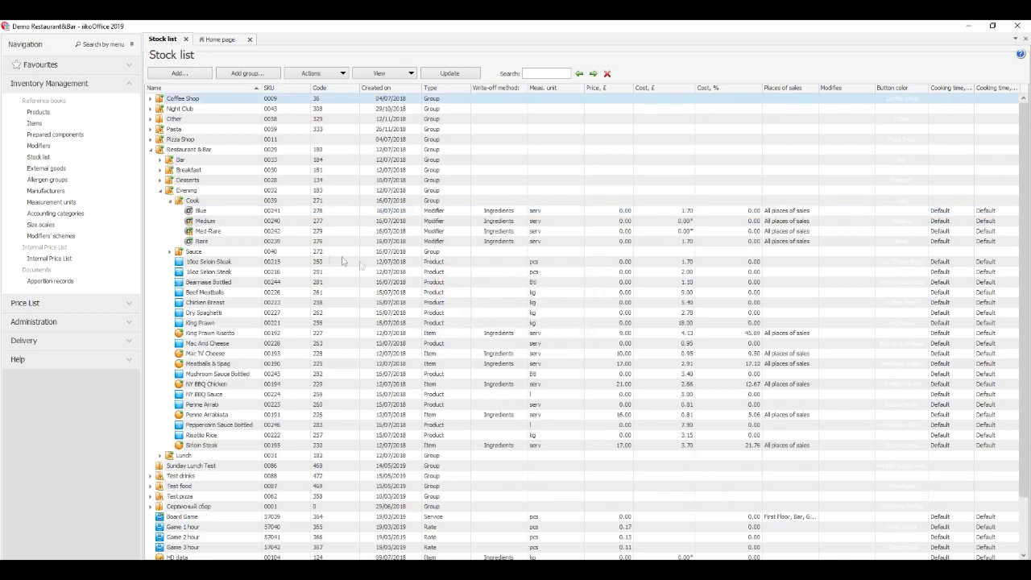
left_click(151, 139)
Expand Pizza Shop > Sides, delete BBQ Chicken Legs Large and confirm the deletion
left_click(161, 202)
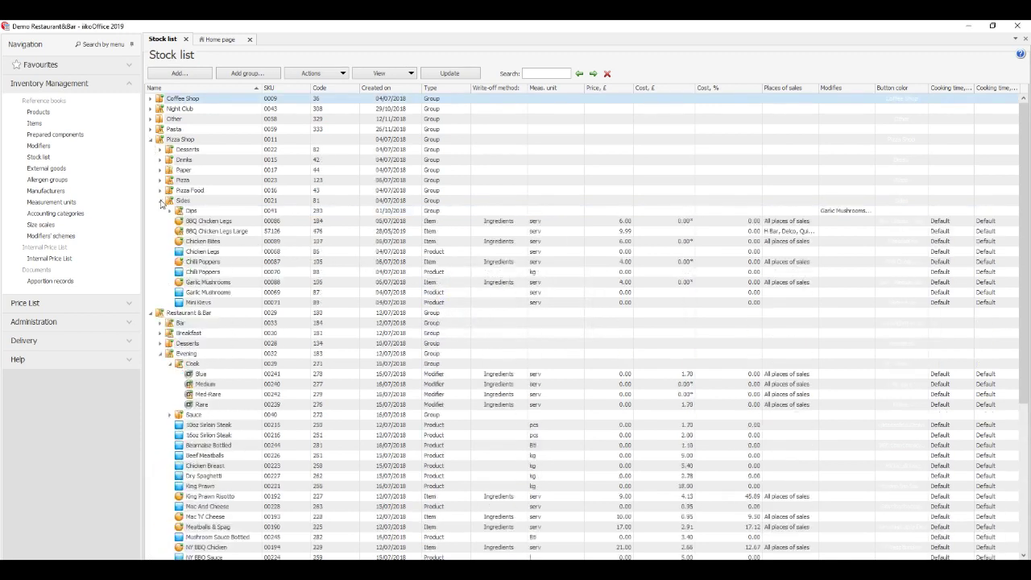
left_click(215, 232)
left_click(160, 200)
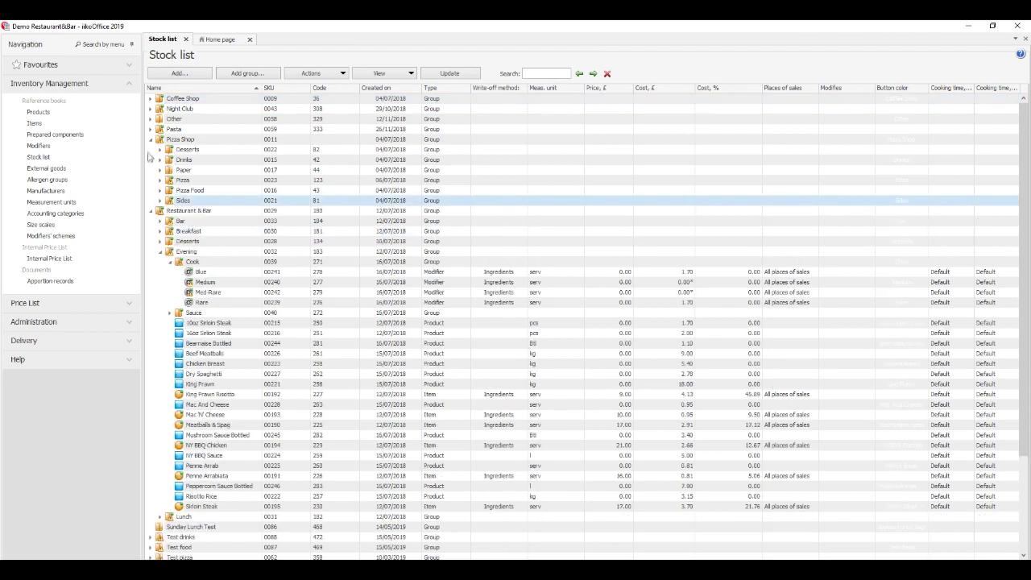
left_click(150, 139)
left_click(151, 150)
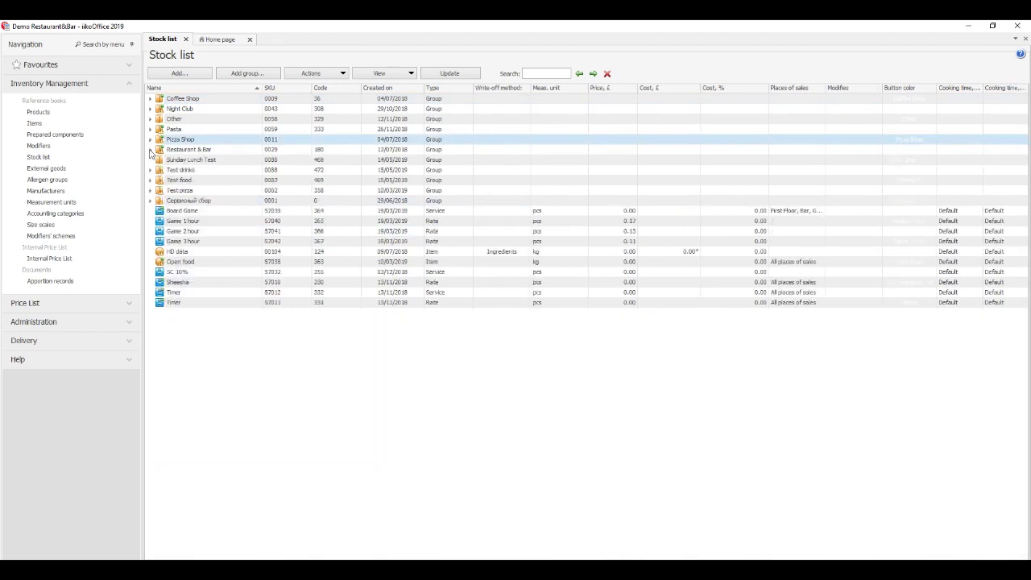
left_click(151, 139)
left_click(161, 200)
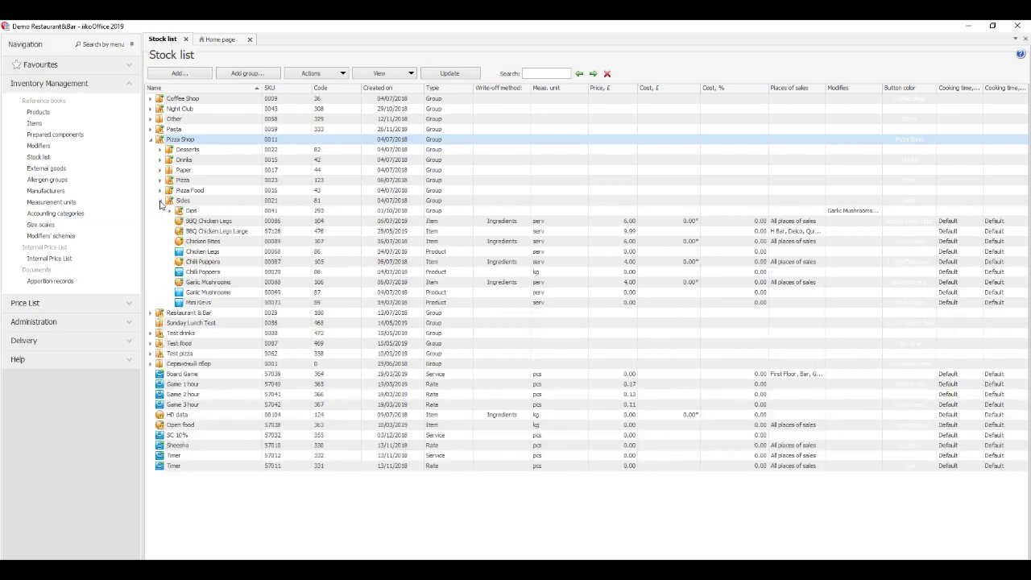
left_click(203, 232)
right_click(206, 231)
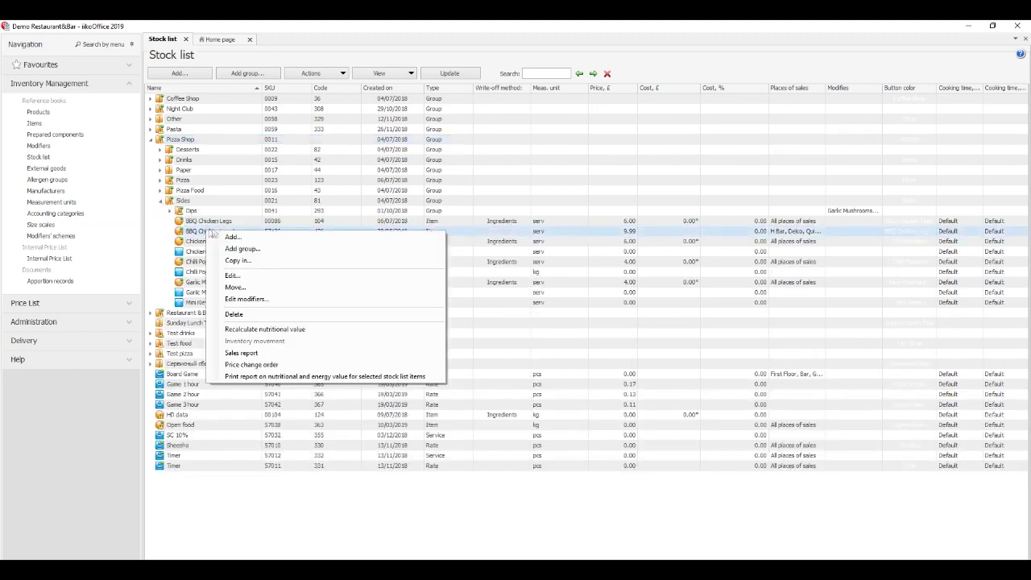
left_click(242, 314)
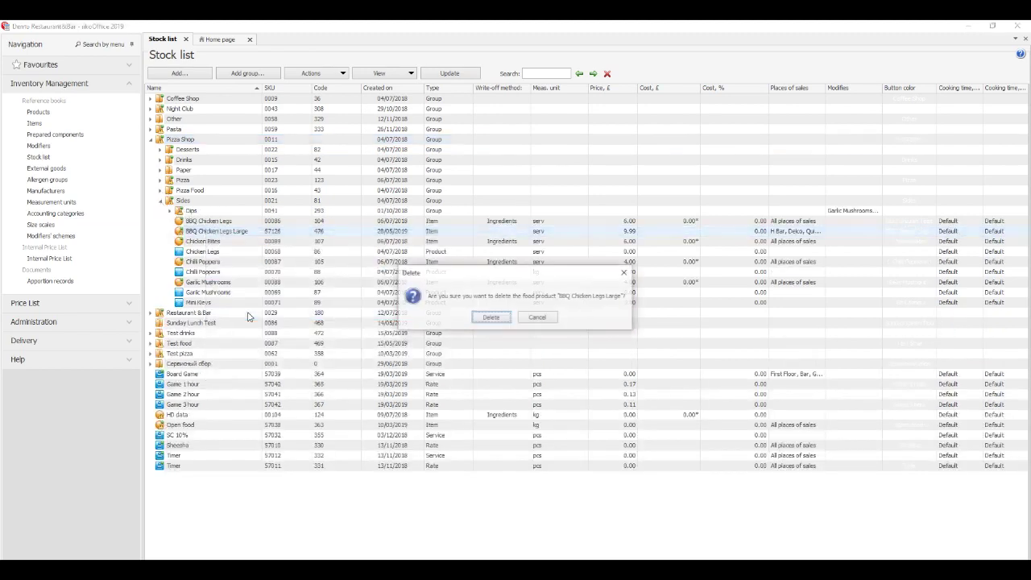
left_click(492, 318)
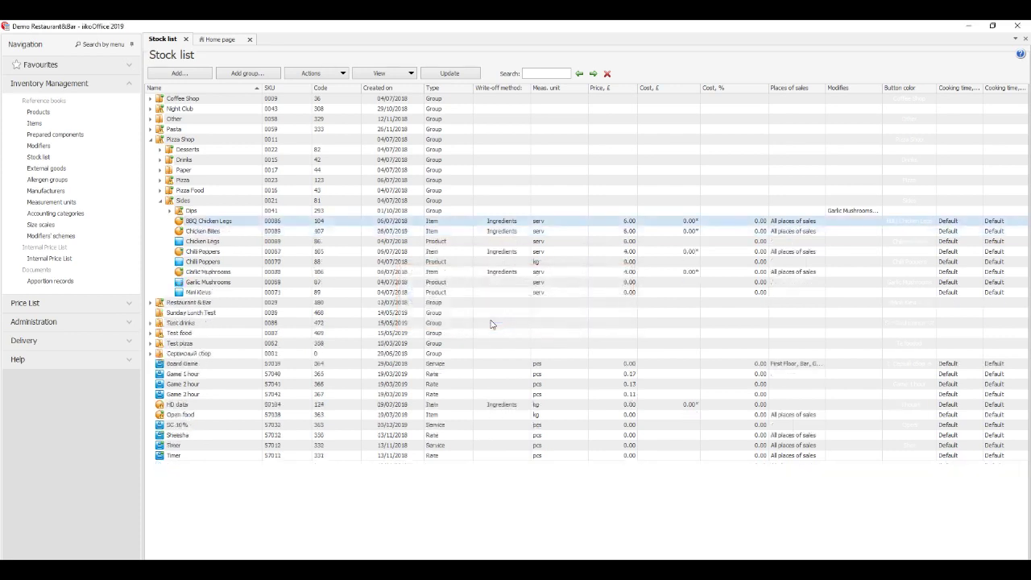
left_click(178, 202)
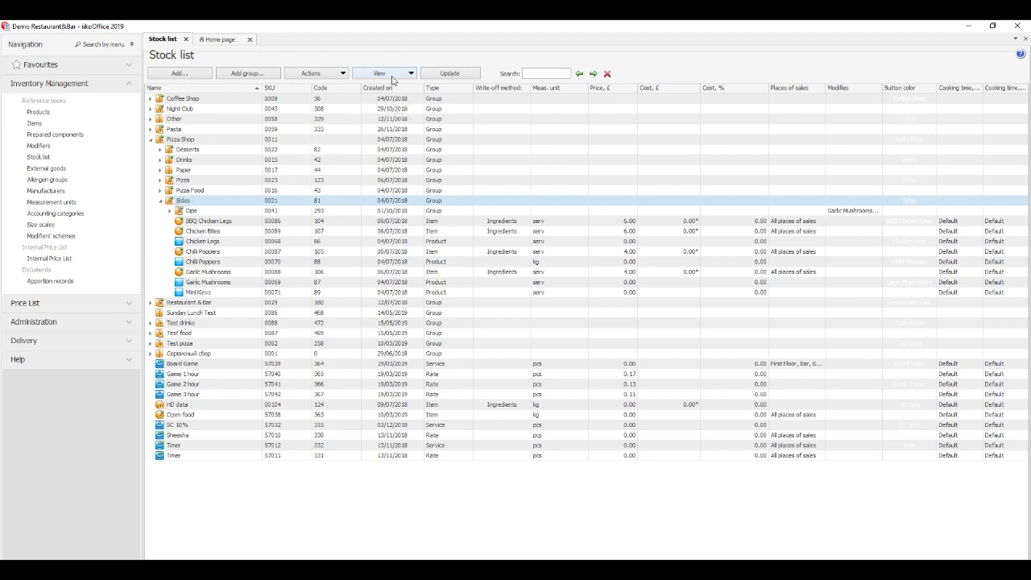
Turn on Show deleted in the View options and select the struck-through BBQ Chicken Legs Large row
left_click(392, 77)
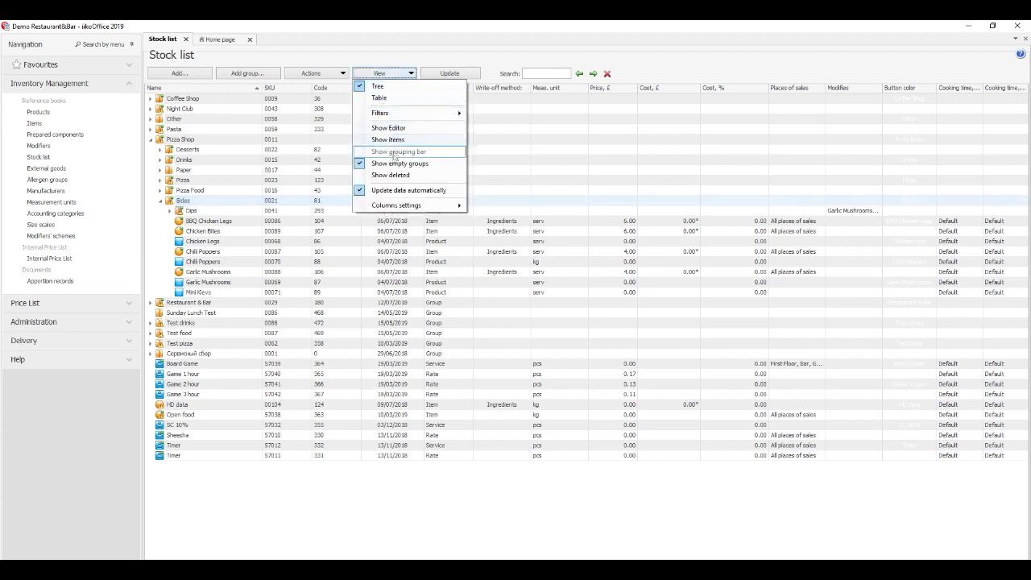
left_click(392, 176)
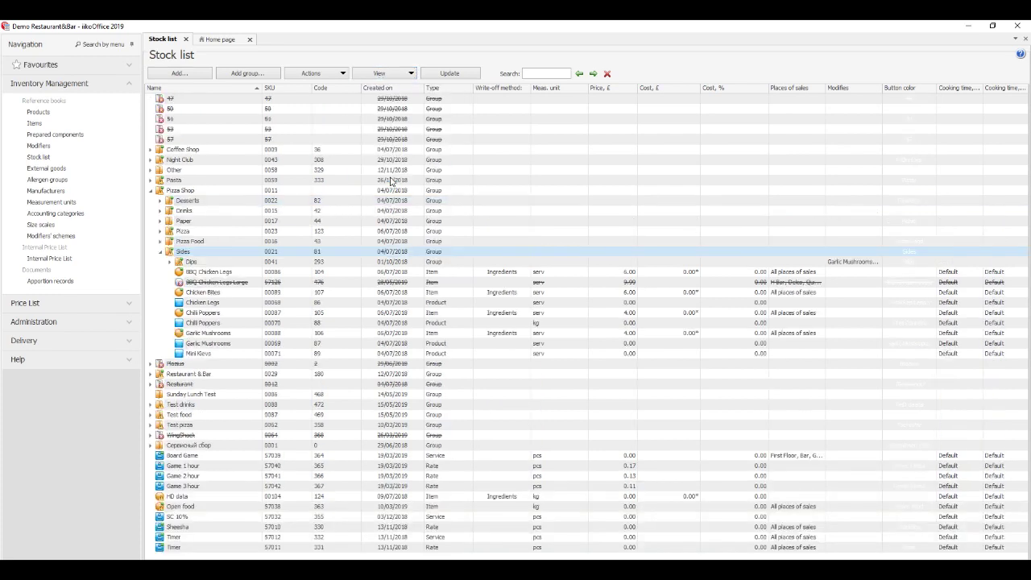
left_click(241, 283)
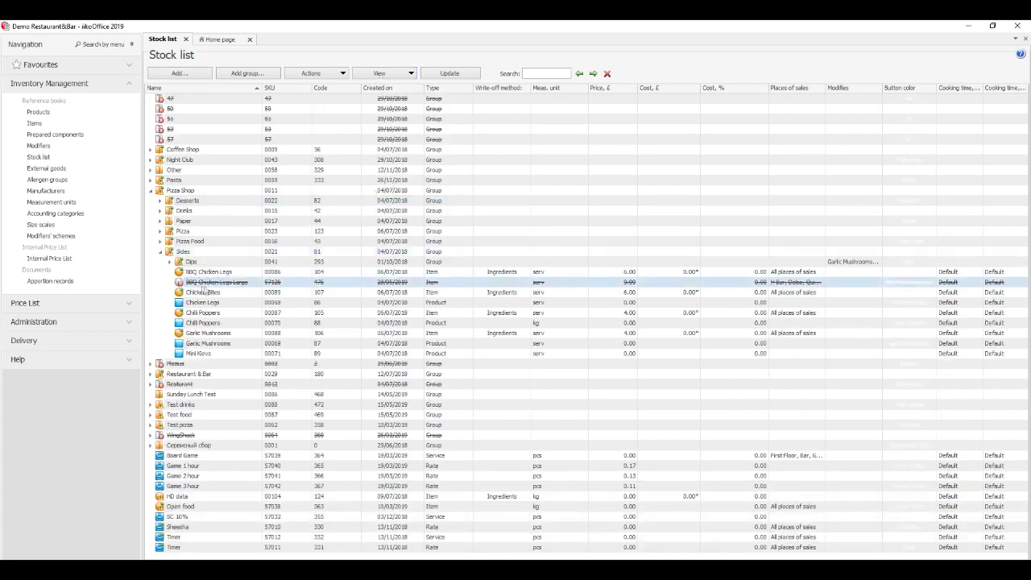
left_click(386, 74)
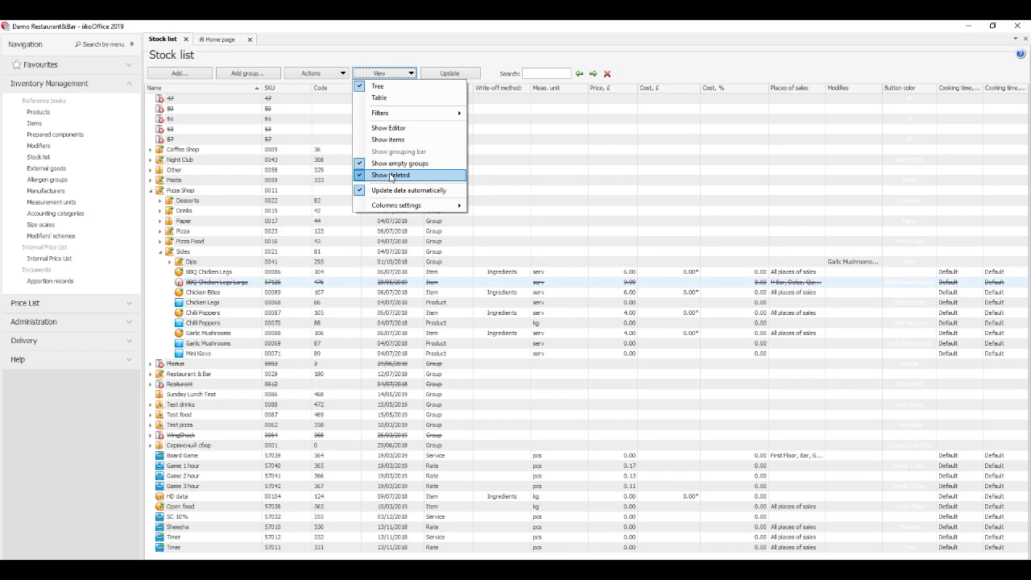
left_click(210, 285)
right_click(210, 288)
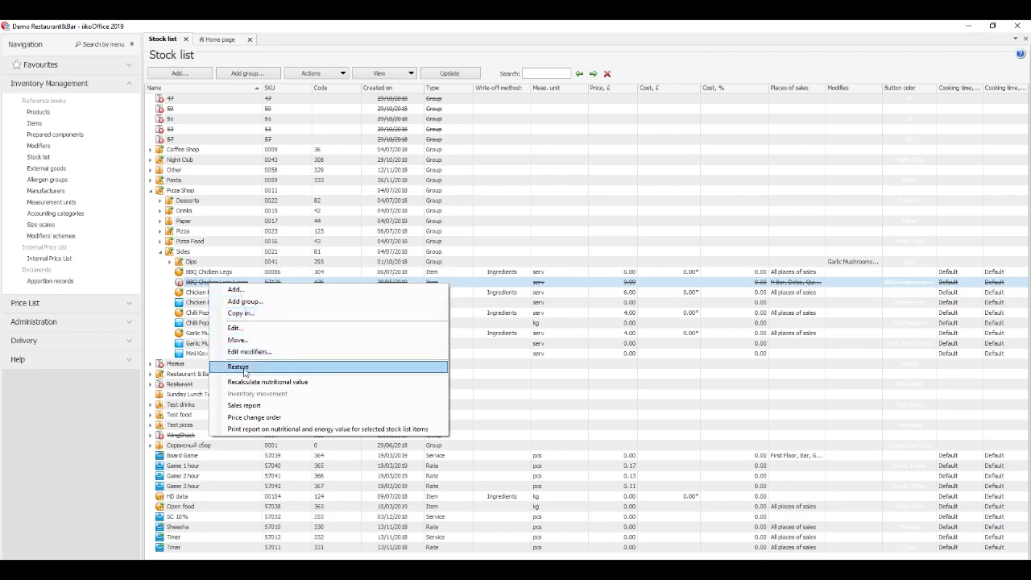
Restore the deleted BBQ Chicken Legs Large and confirm, making it active under Sides again
left_click(239, 367)
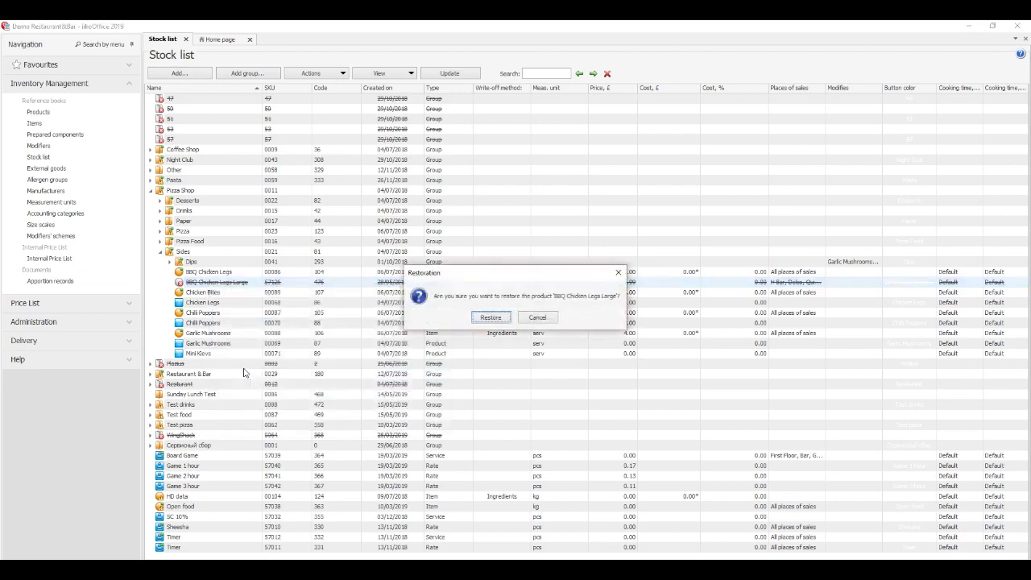
left_click(491, 317)
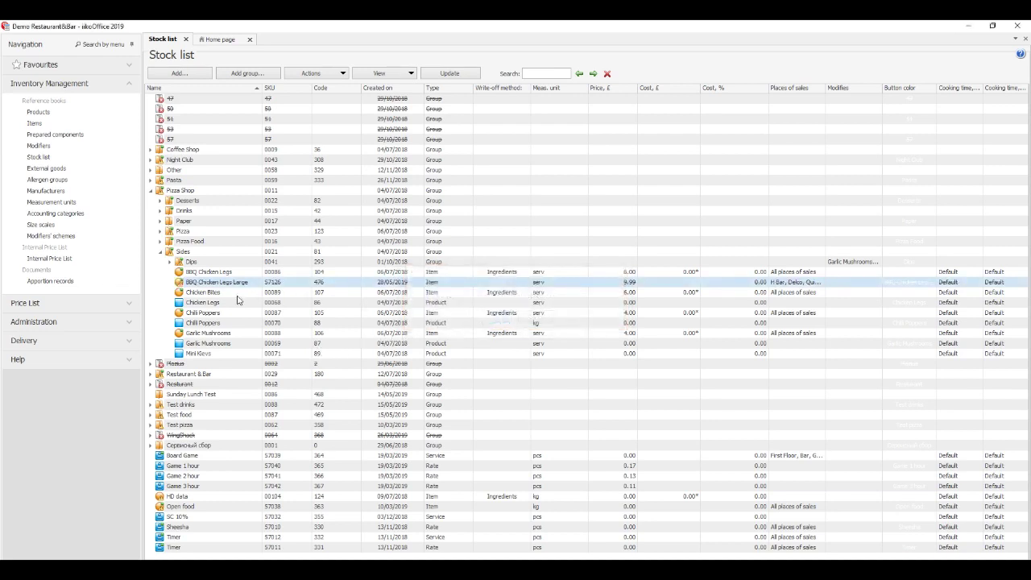